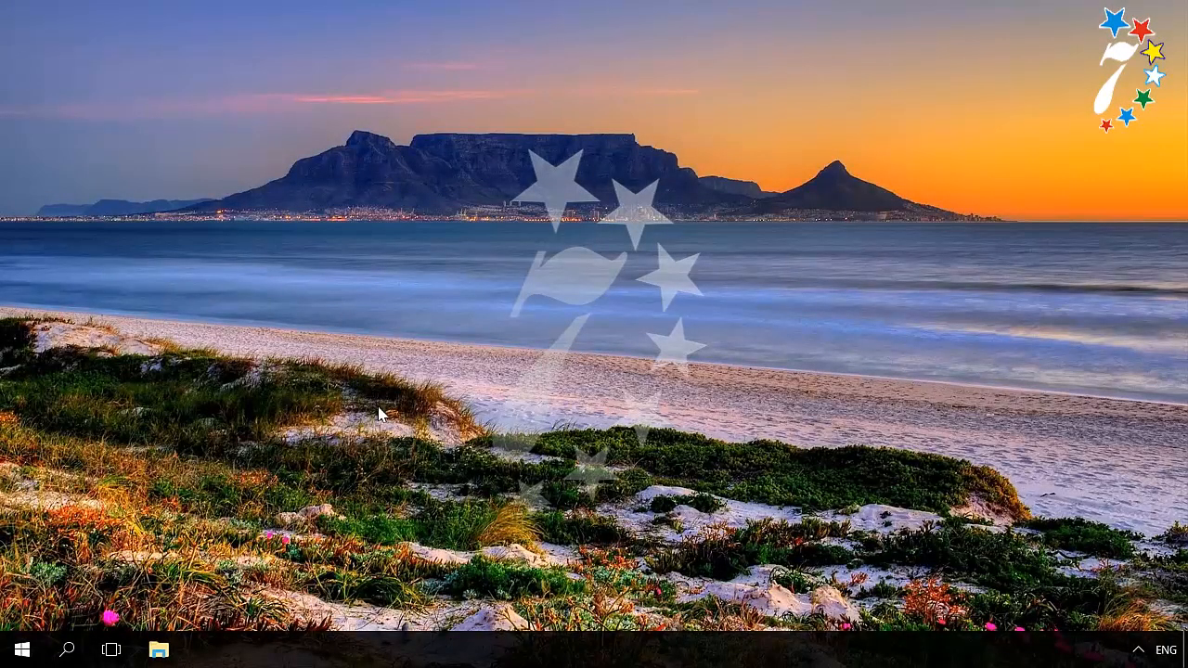
Open Storage Spaces in Control Panel and start creating a new pool and storage space.
right_click(22, 650)
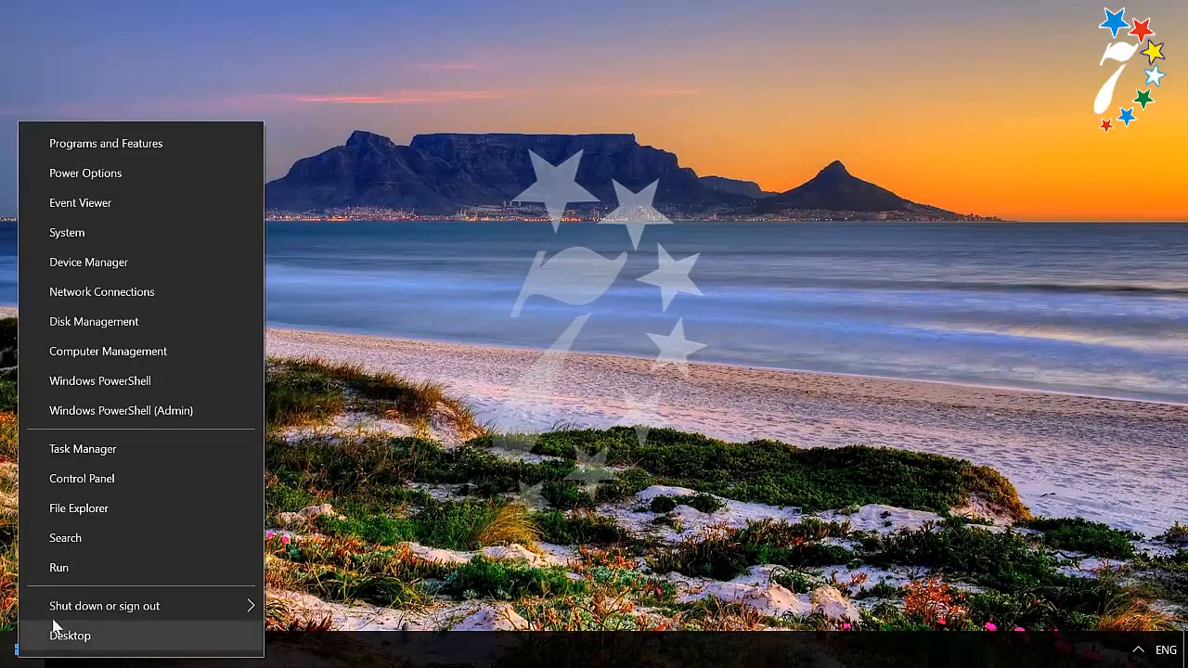
click(93, 478)
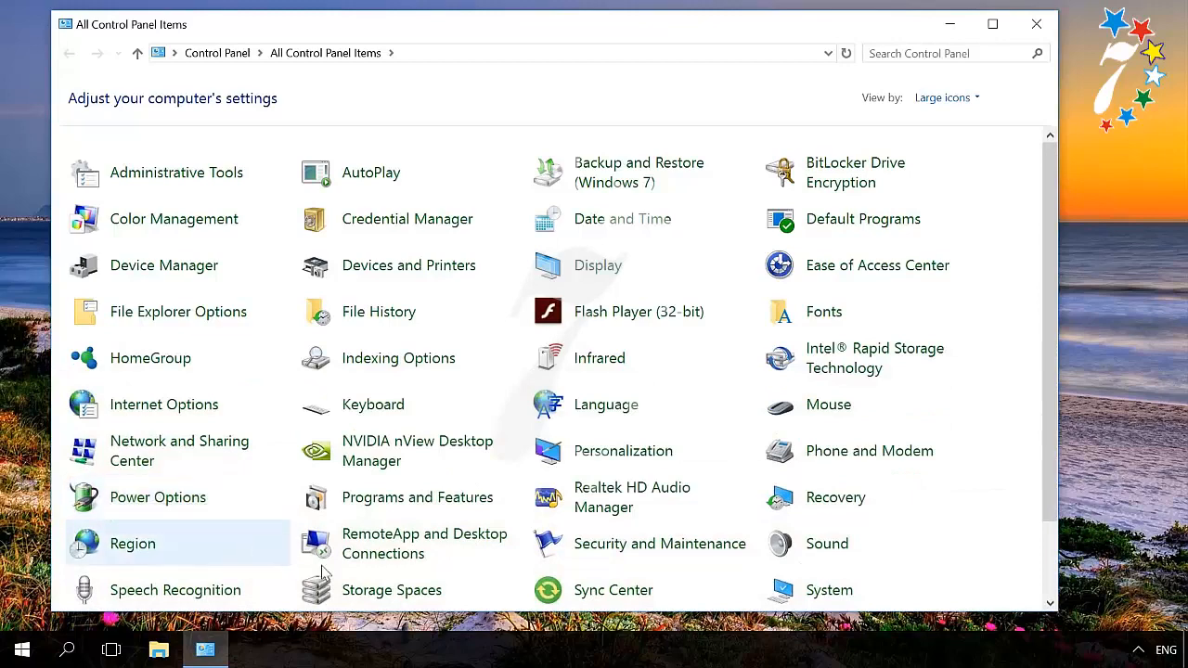
click(378, 594)
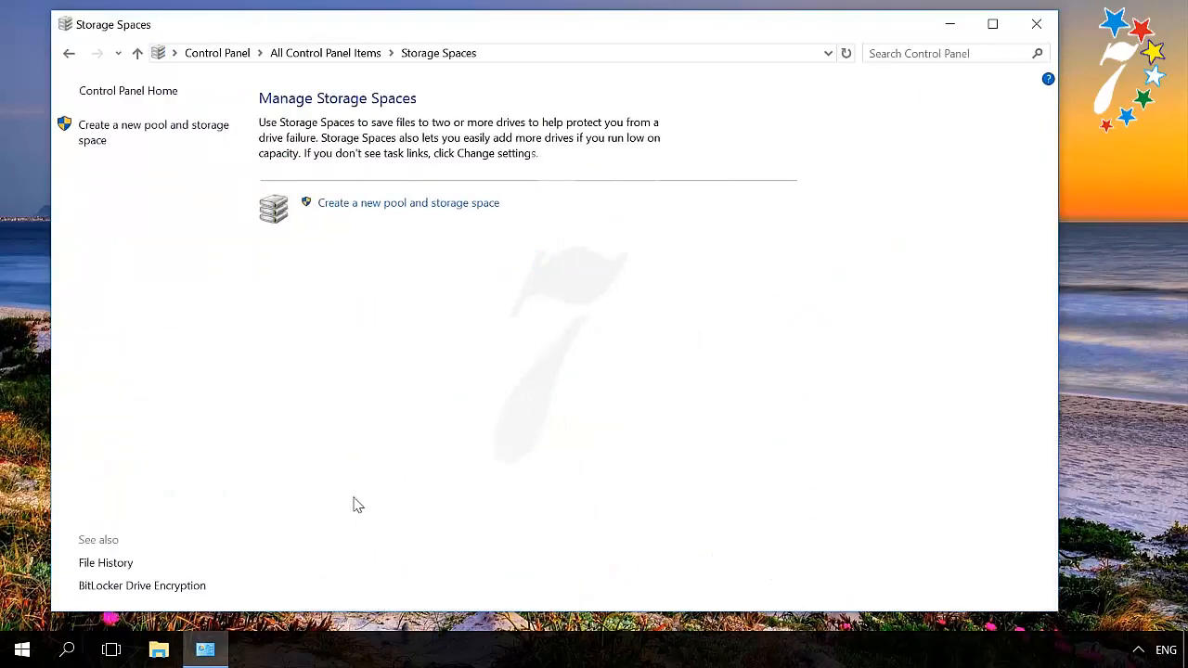
click(324, 207)
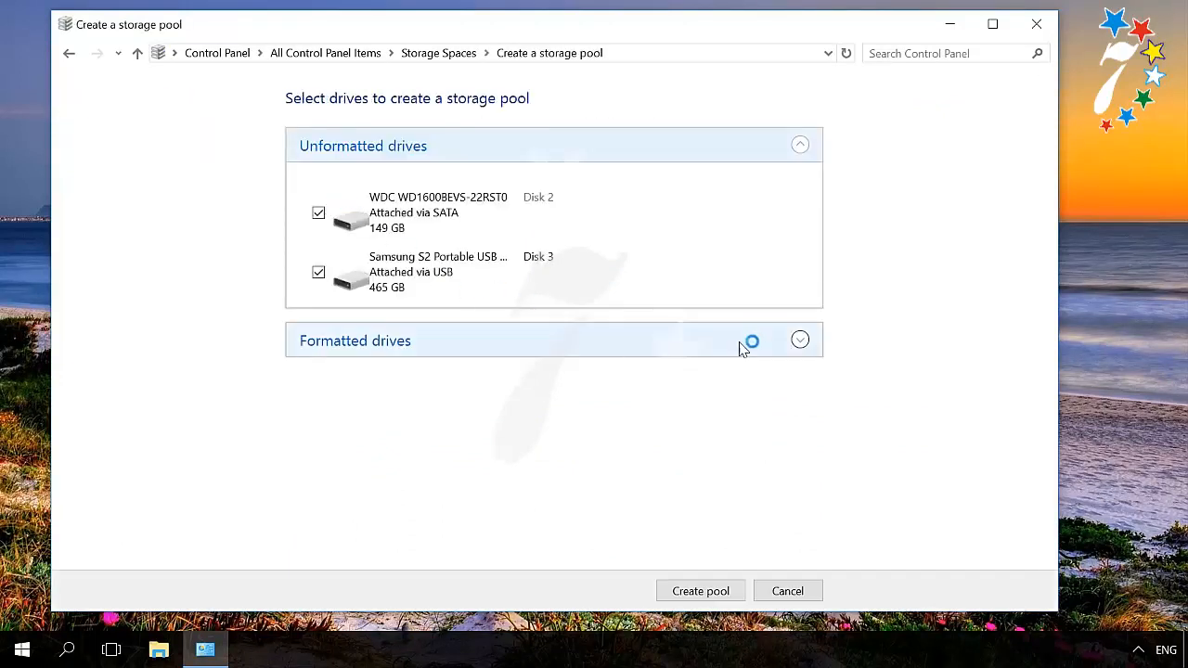
Create a storage pool from the two unformatted drives, WDC WD1600BEVS-22RST0 and Samsung S2 Portable USB, leaving out the formatted drive.
click(799, 340)
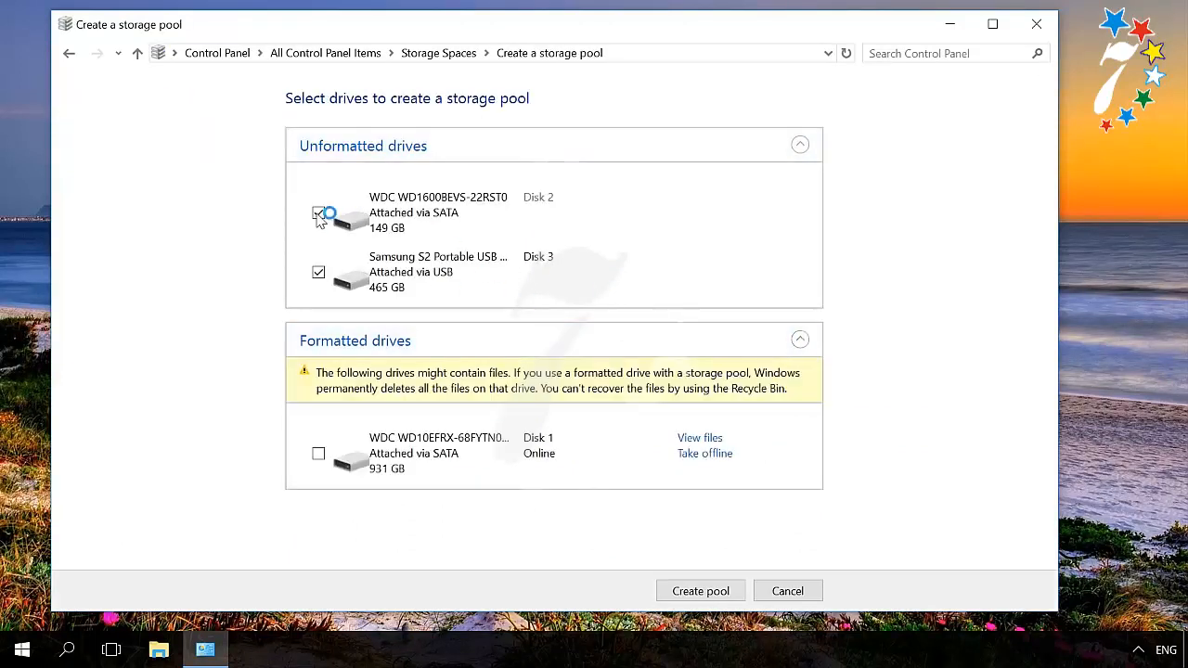
click(320, 274)
click(318, 273)
click(677, 594)
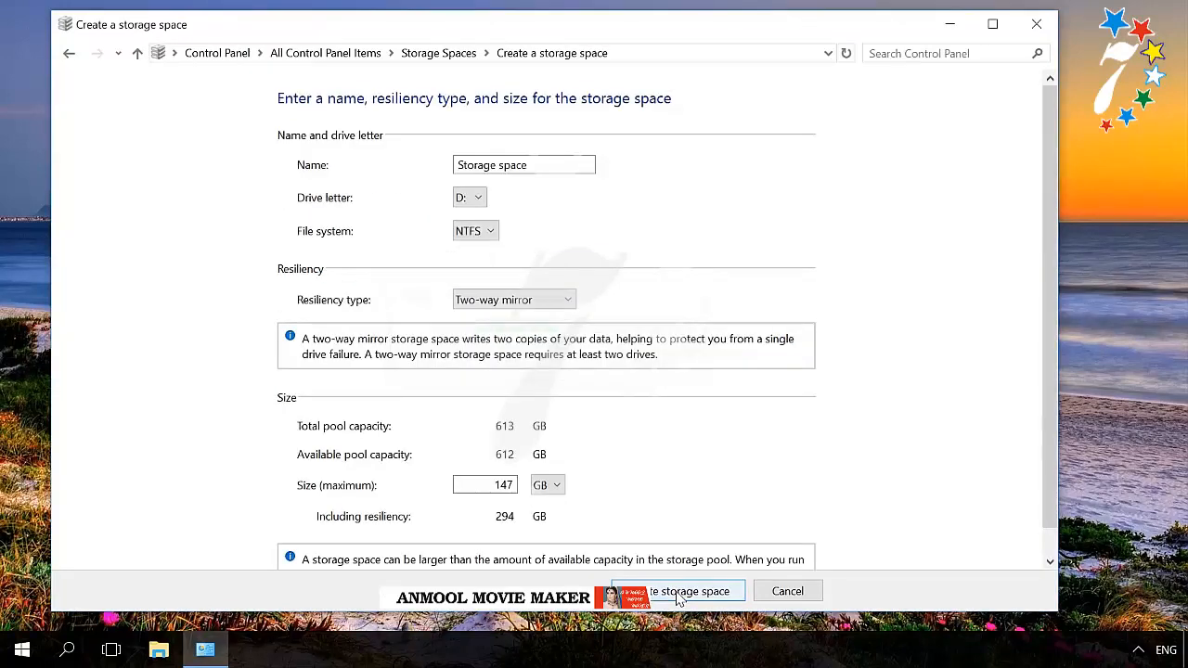
Create the storage space named Storage space with drive letter D:, NTFS, two-way mirror resiliency and a maximum size of 147 GB.
click(992, 25)
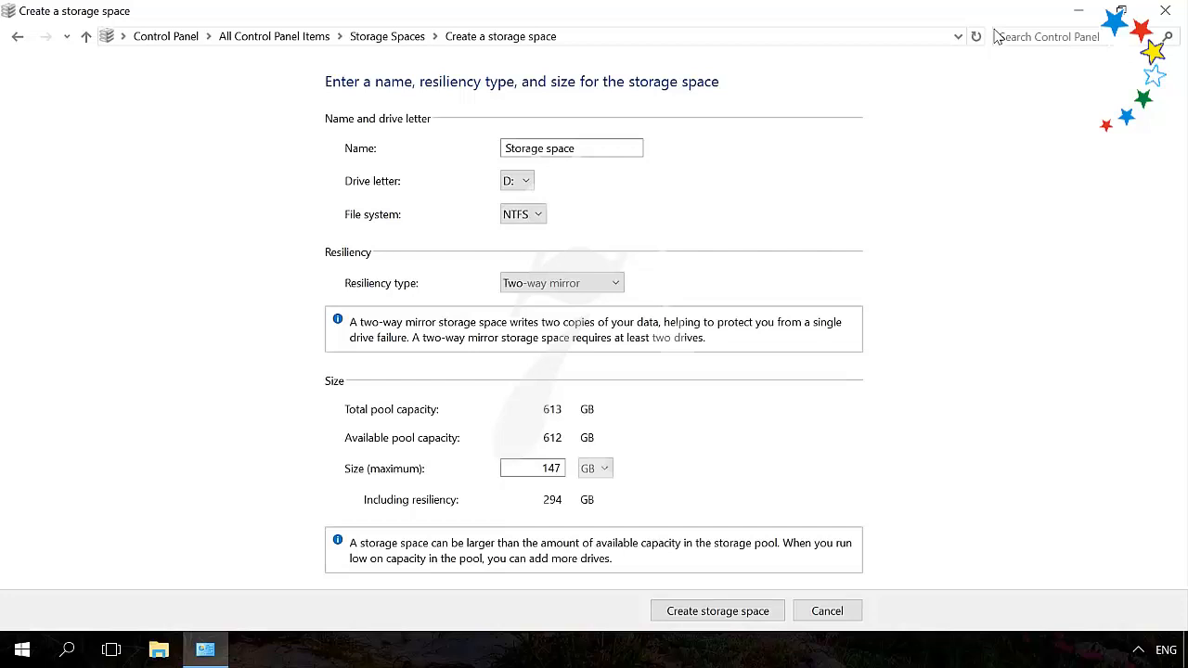
click(520, 148)
click(525, 181)
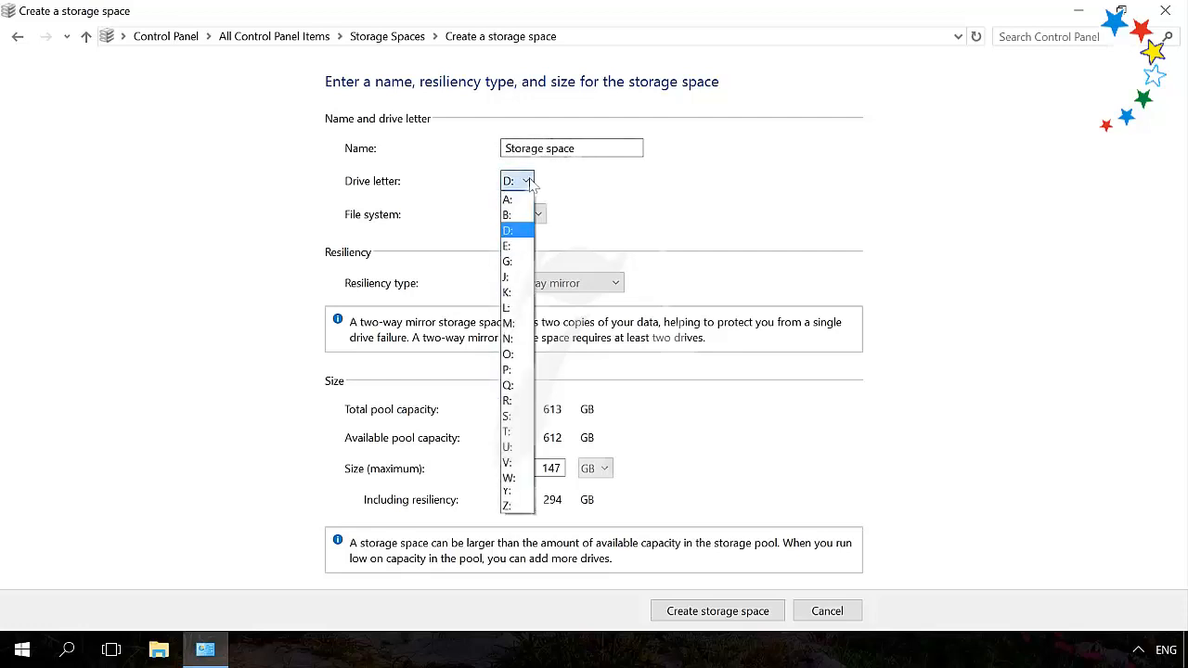
click(526, 182)
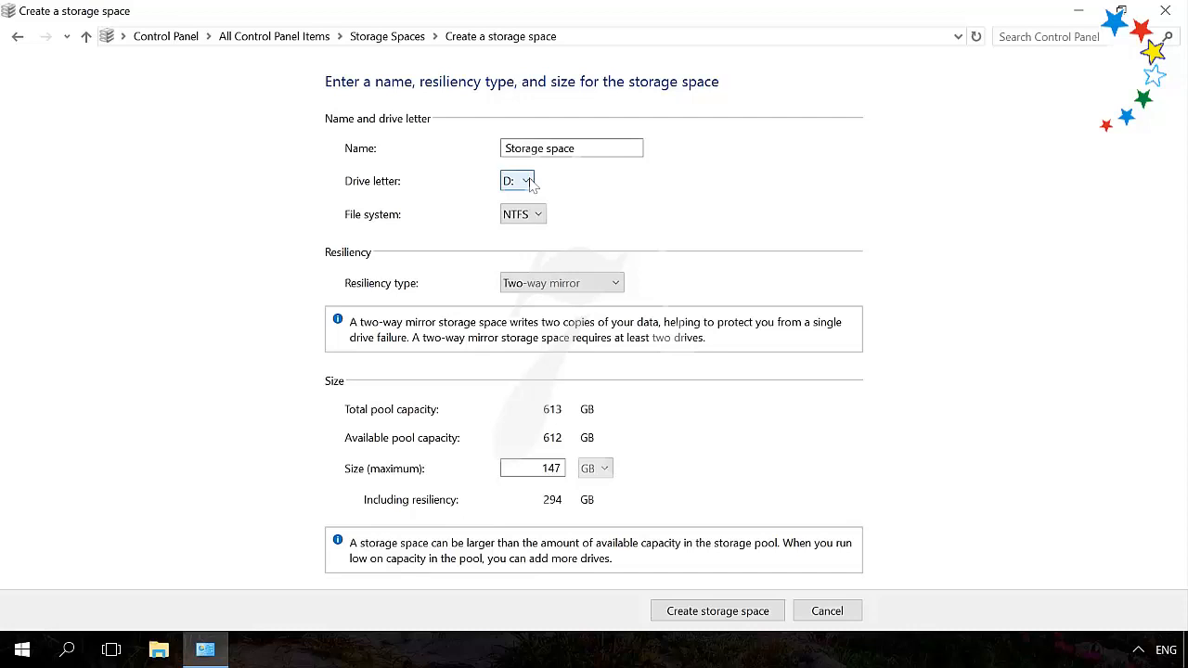
click(538, 216)
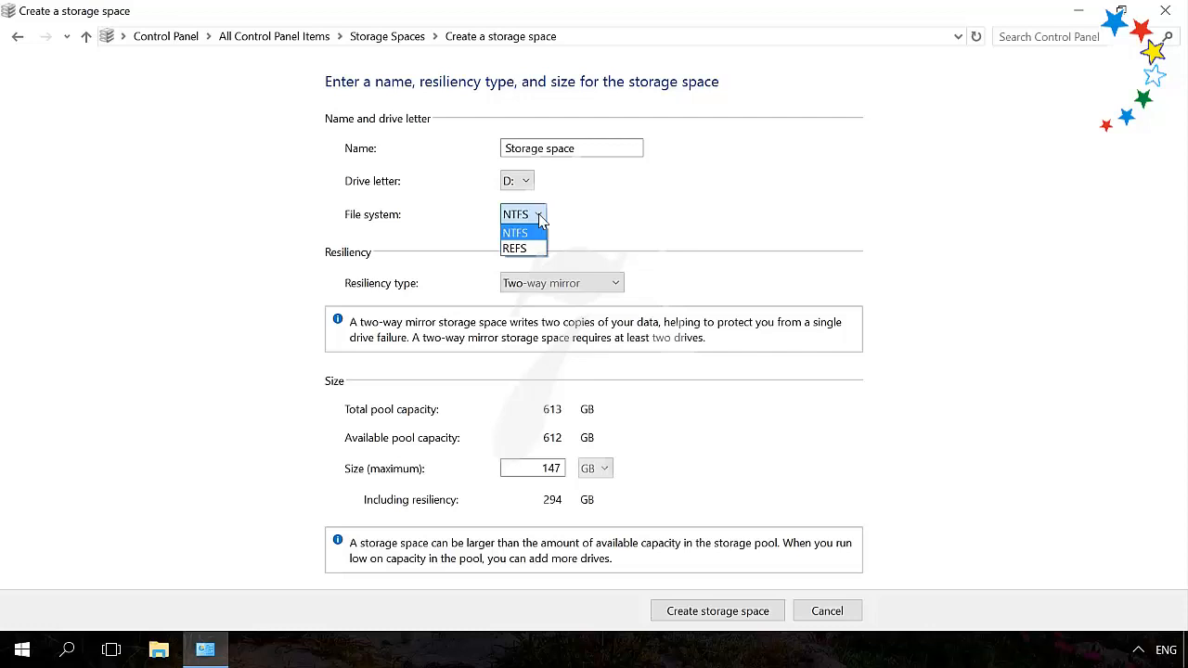
click(541, 219)
click(564, 289)
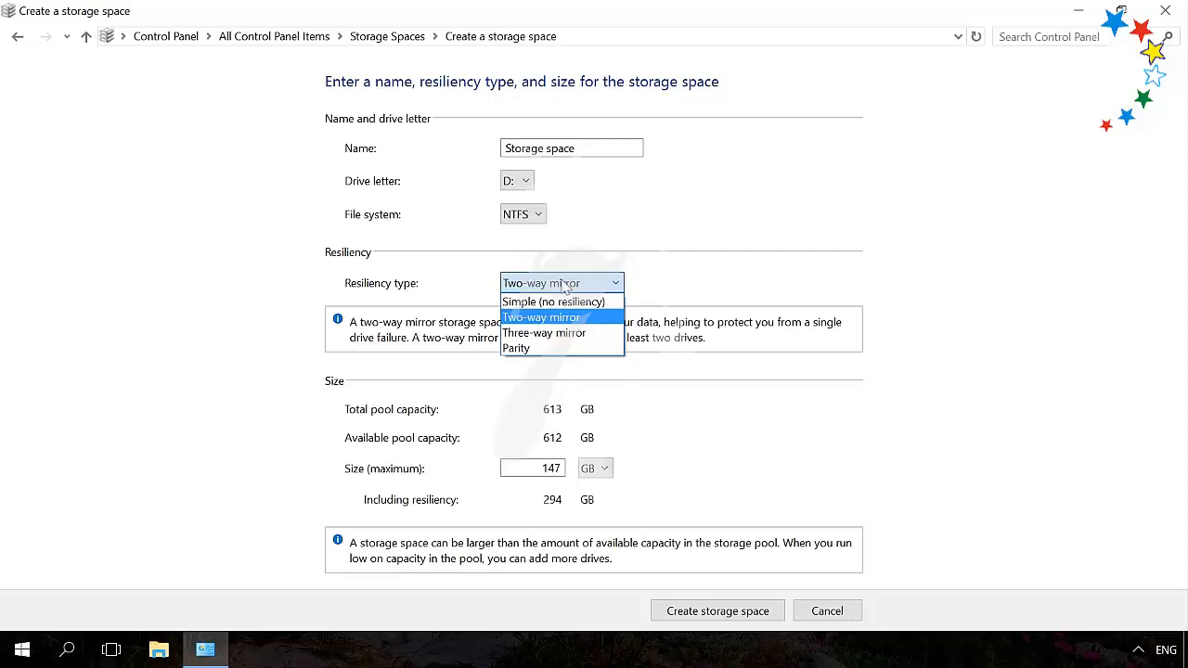
click(564, 286)
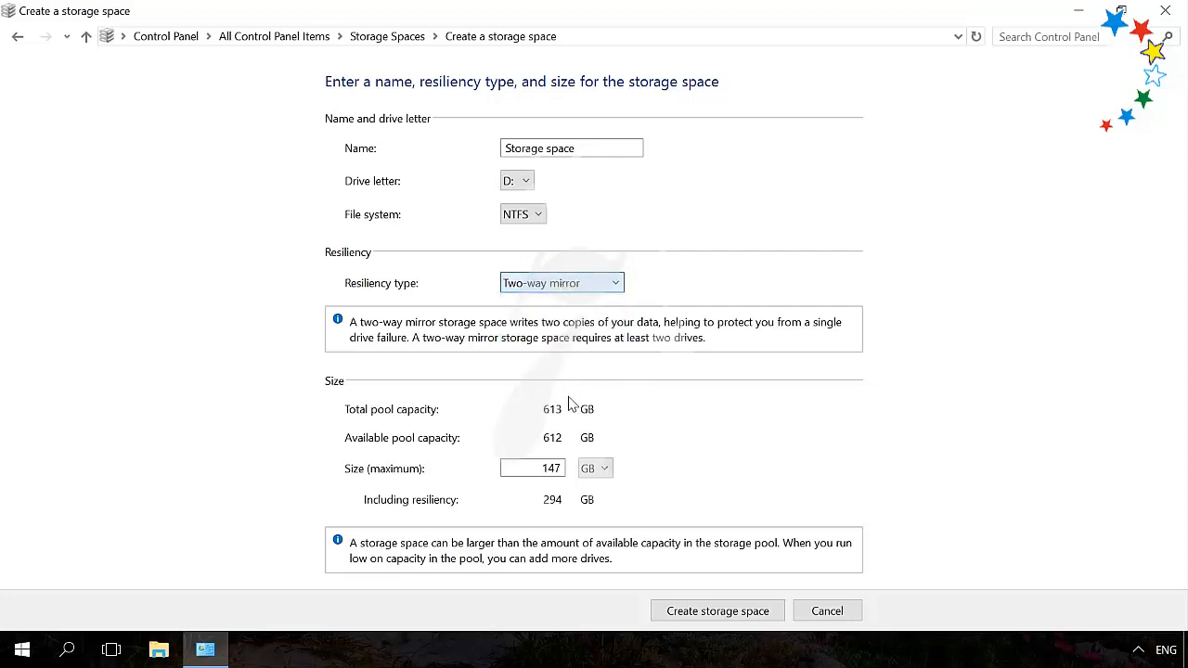
double_click(540, 468)
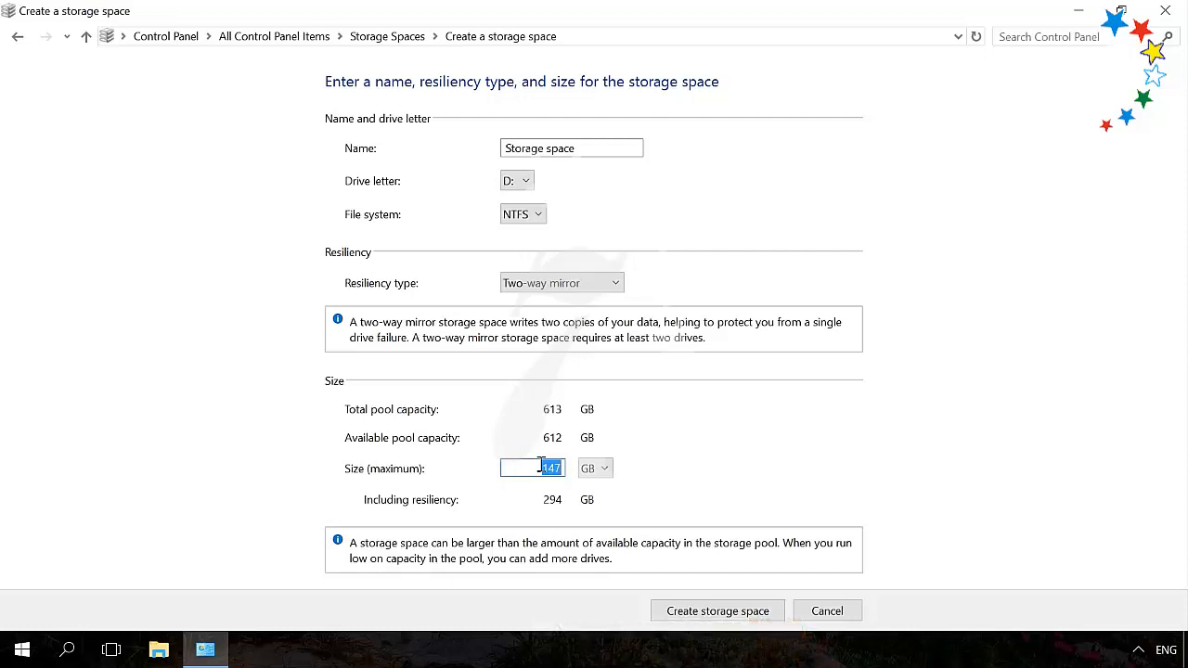
click(673, 617)
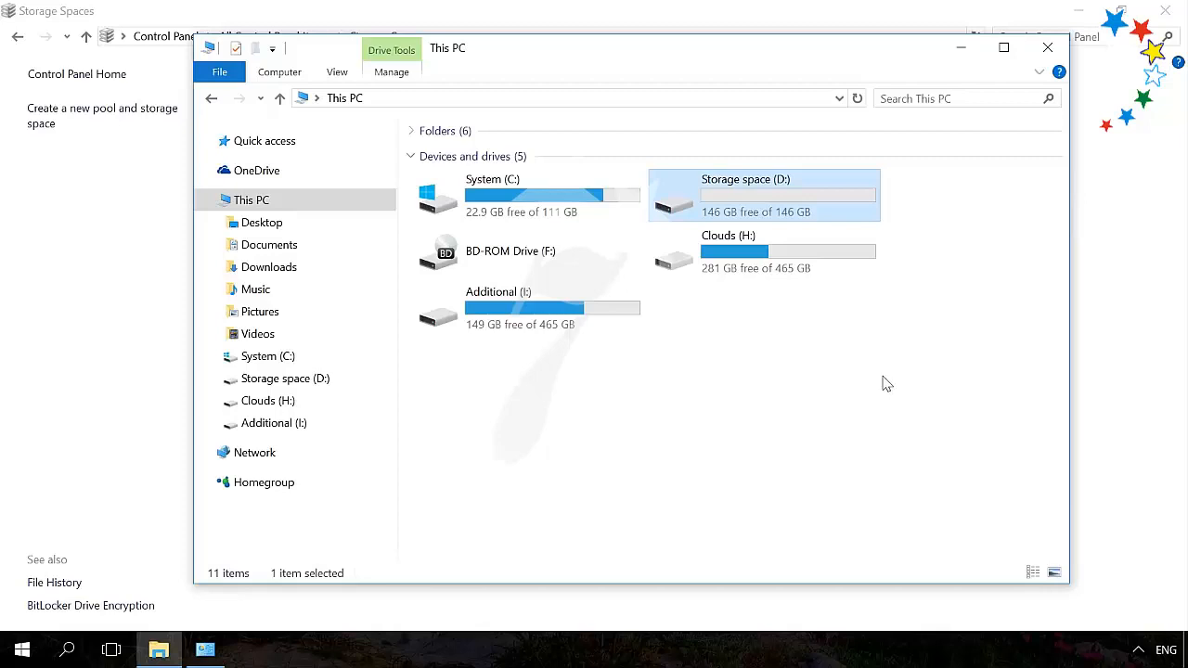
Check the actions offered for the Storage space (D:) drive in File Explorer, including turning on BitLocker.
right_click(770, 200)
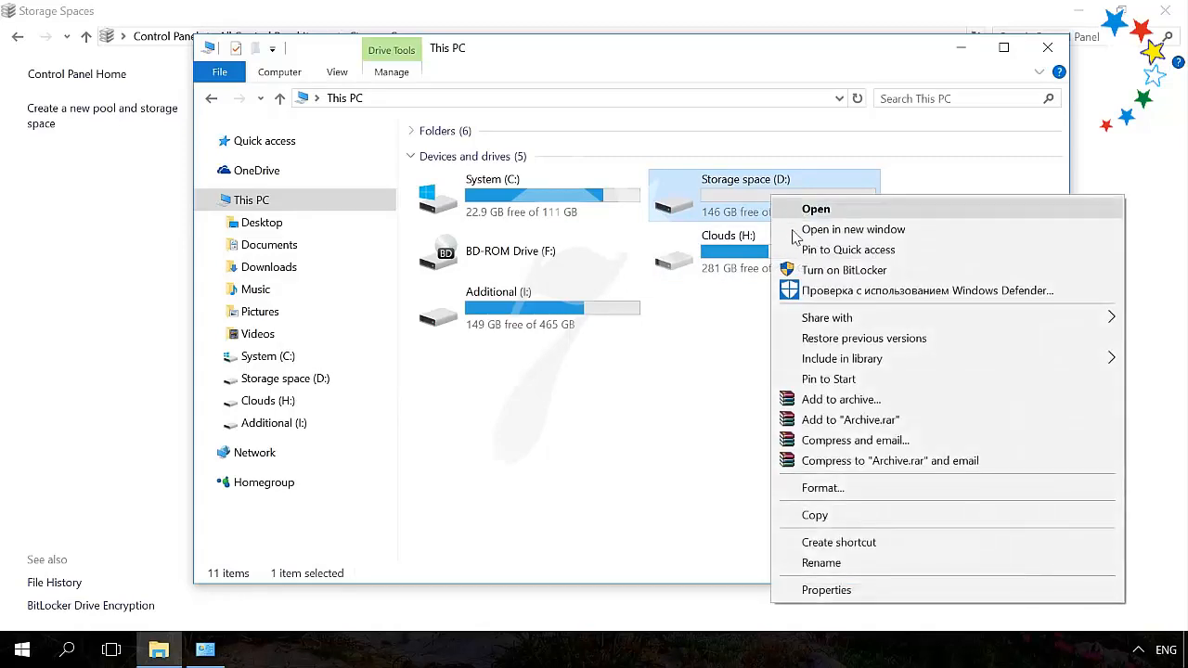
click(833, 270)
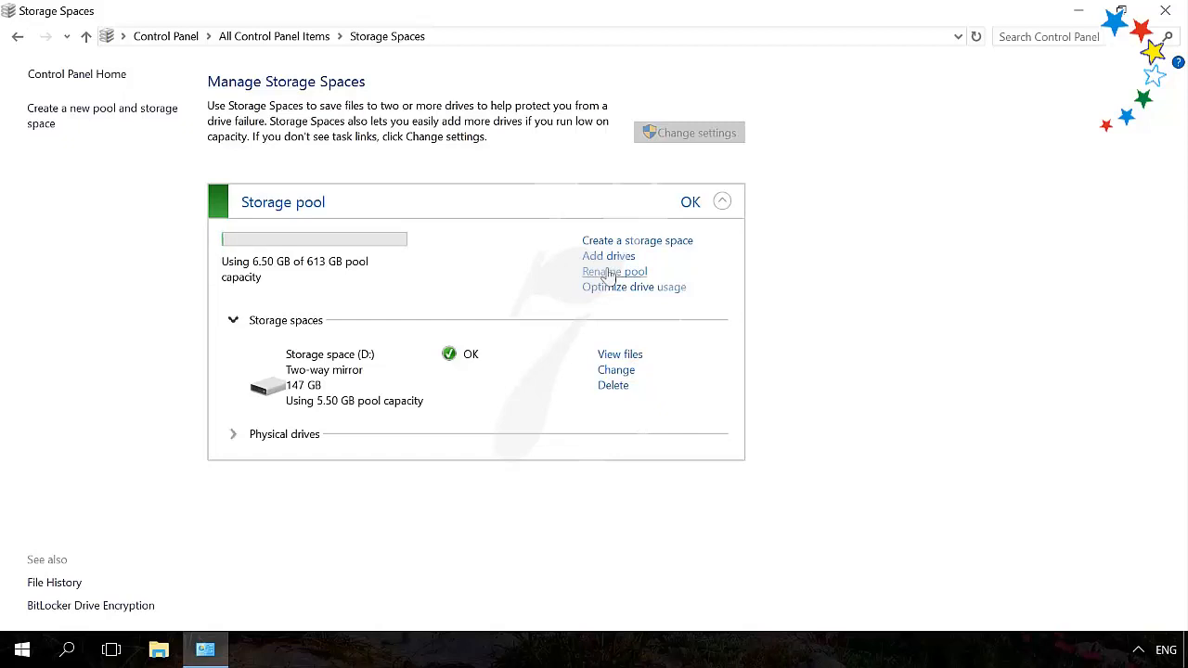
Examine the storage pool's options for changing the space, adding drives and optimizing drive usage, and expand its physical drives.
click(614, 370)
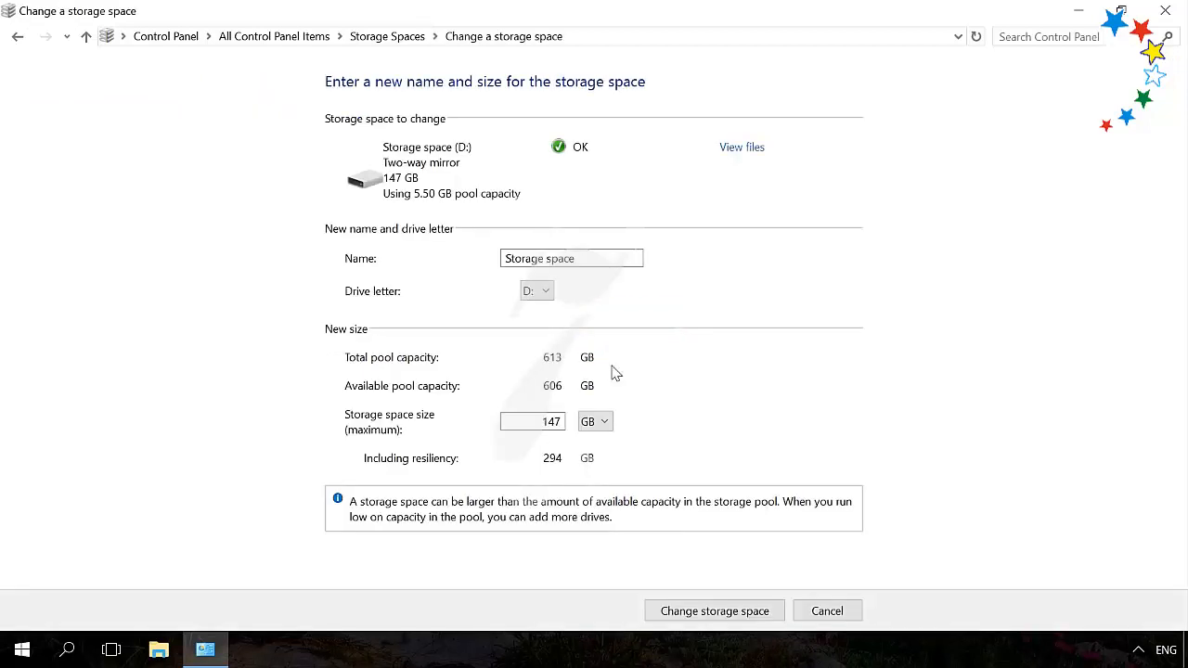
click(19, 37)
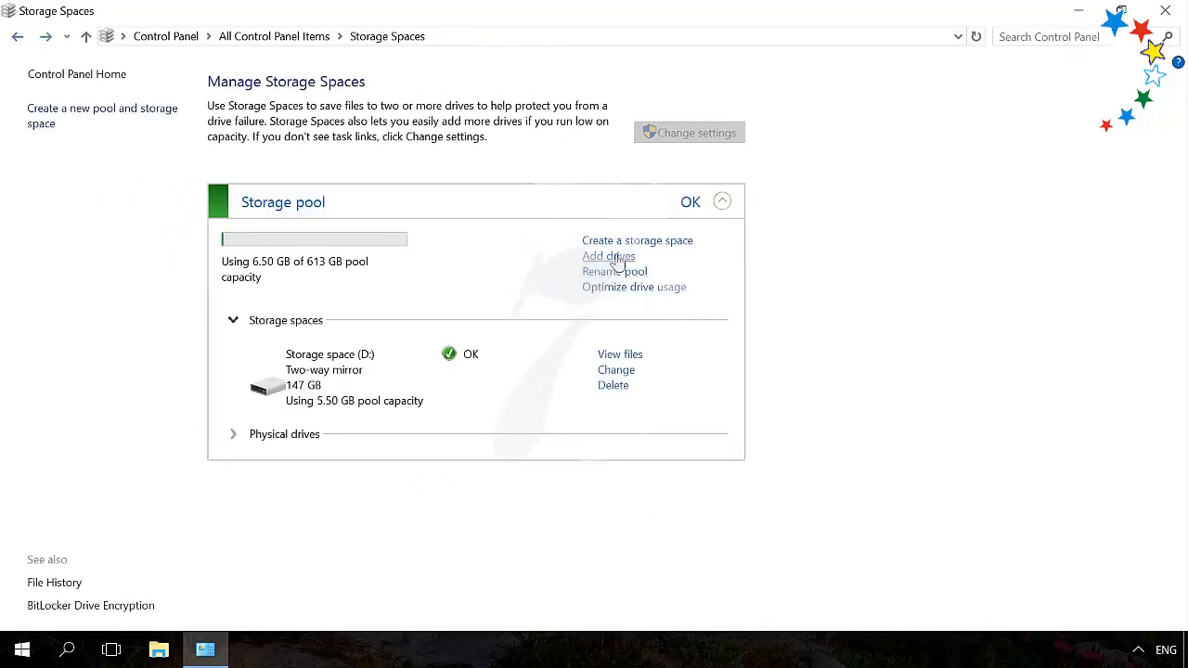
click(619, 260)
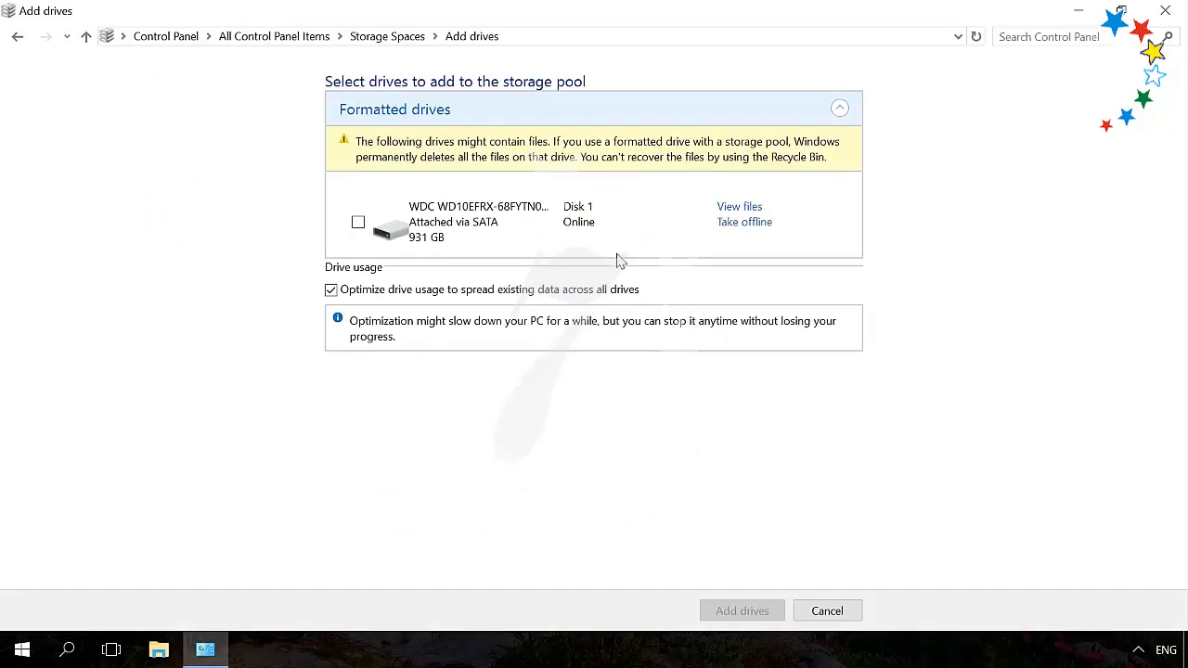
click(19, 38)
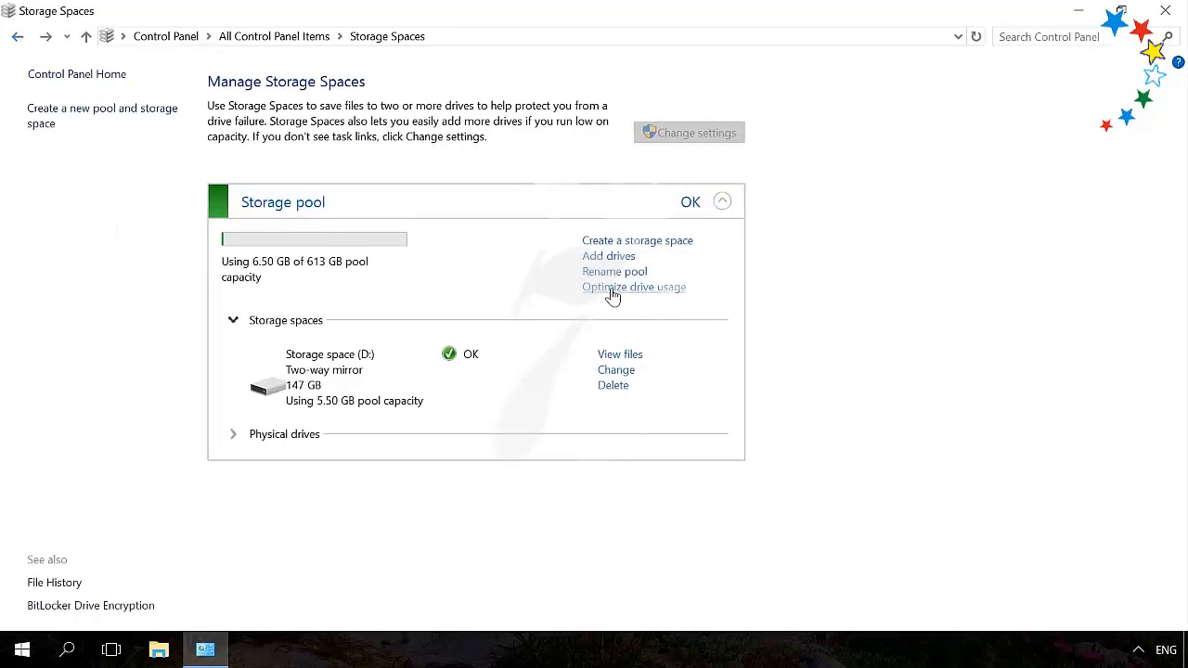
click(613, 289)
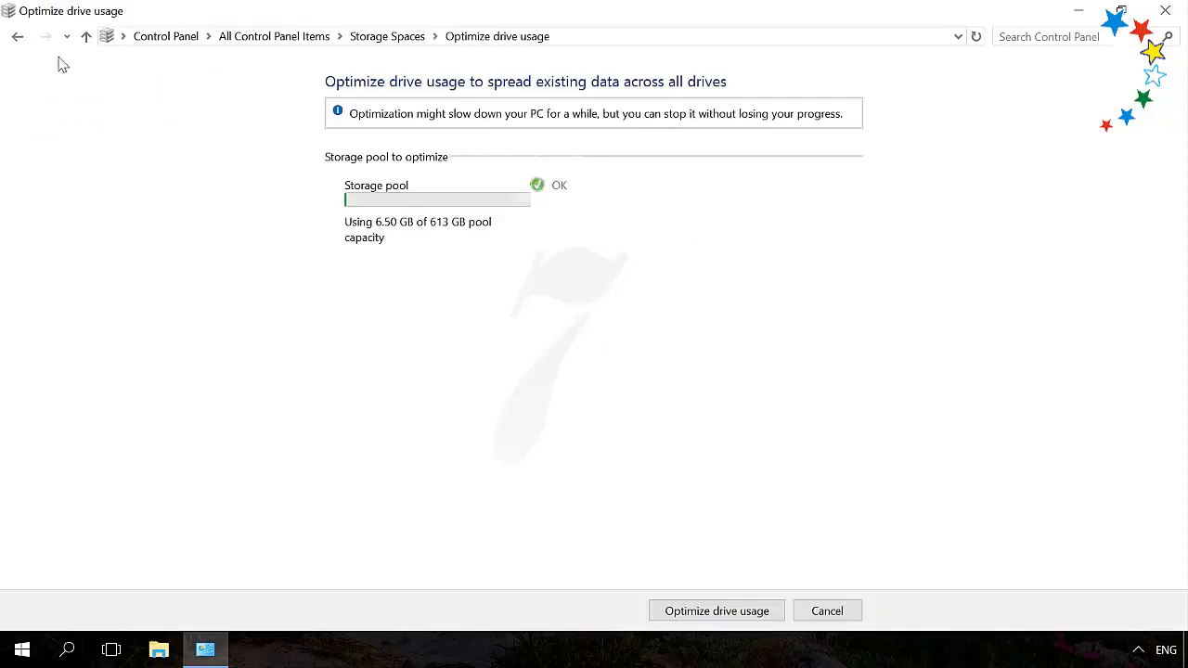
click(18, 39)
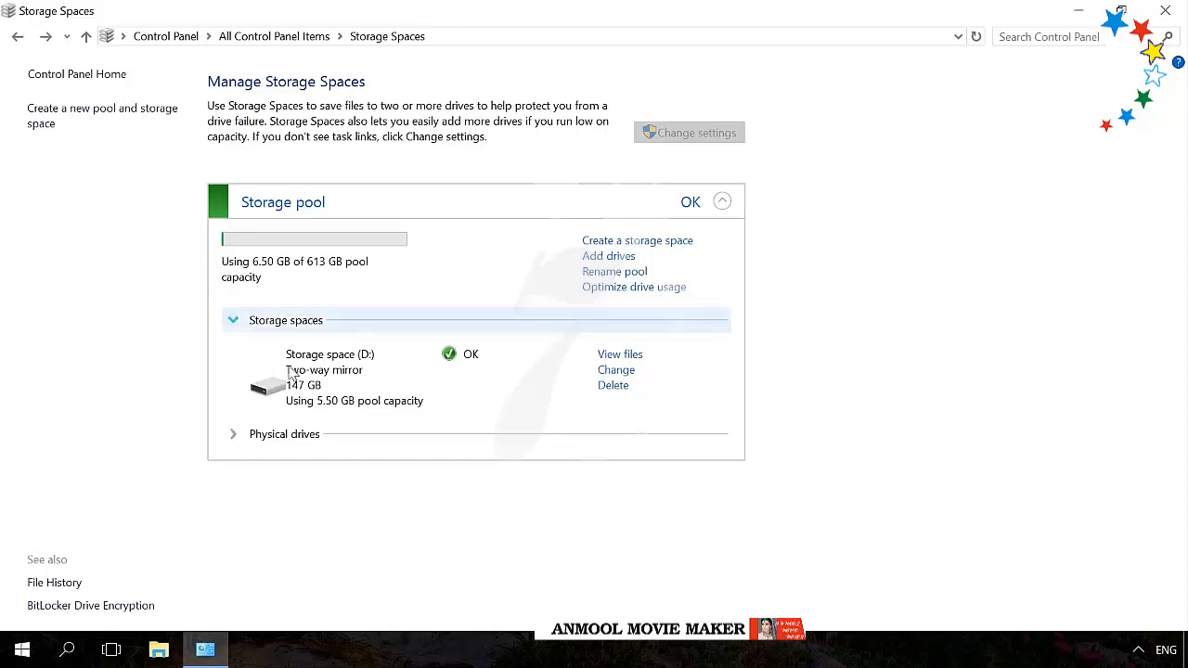
click(238, 433)
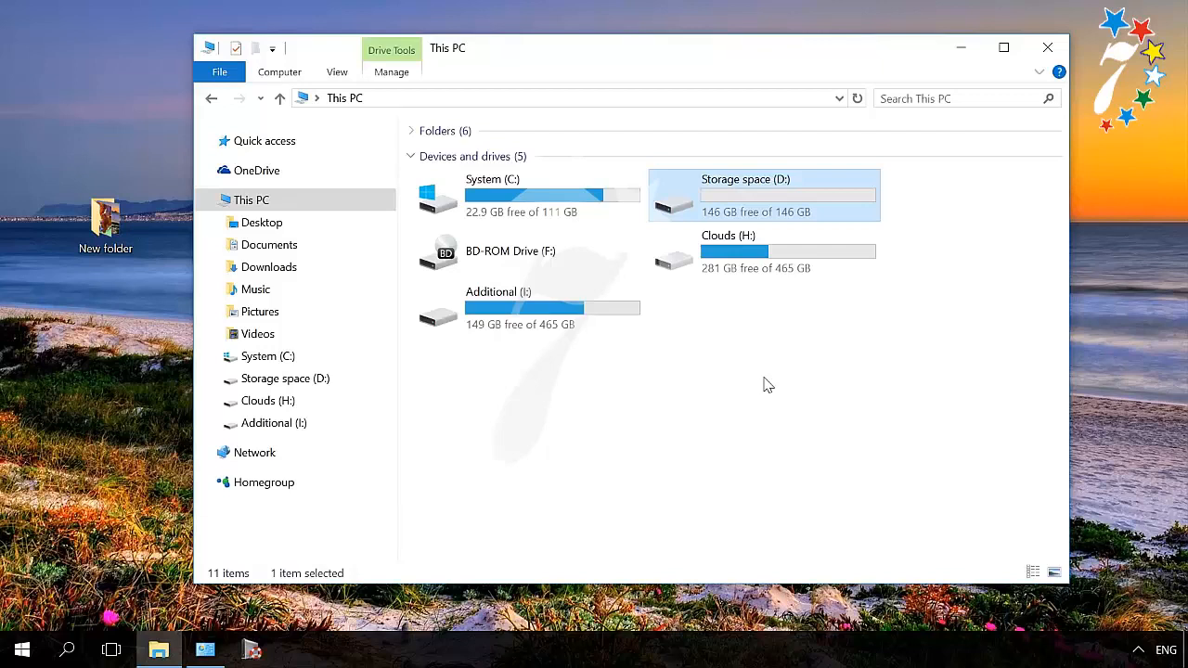
Copy New folder from the desktop to Storage space (D:) and check the pictures inside the copy.
double_click(722, 200)
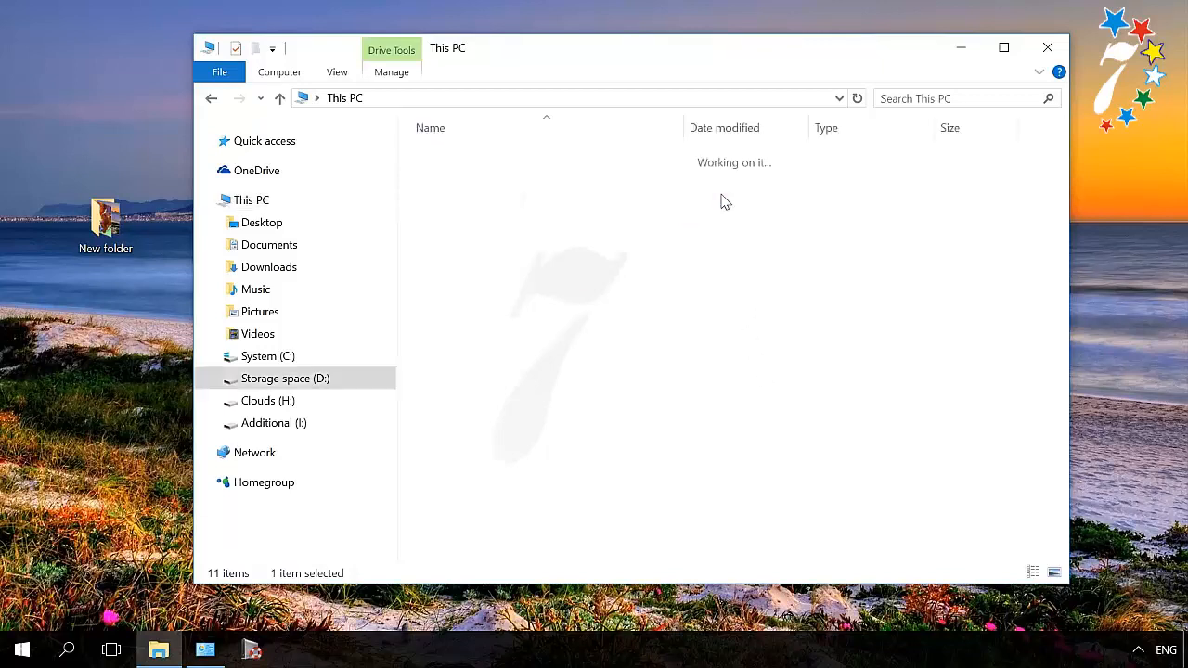
drag(105, 228, 523, 248)
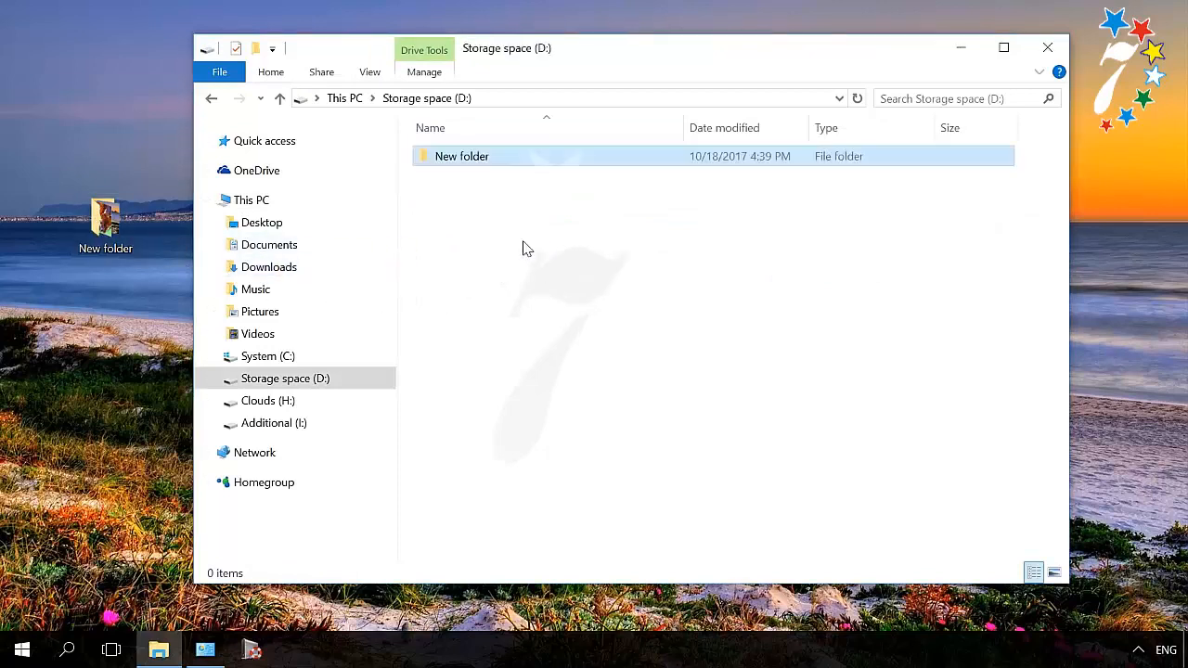
click(523, 248)
double_click(490, 158)
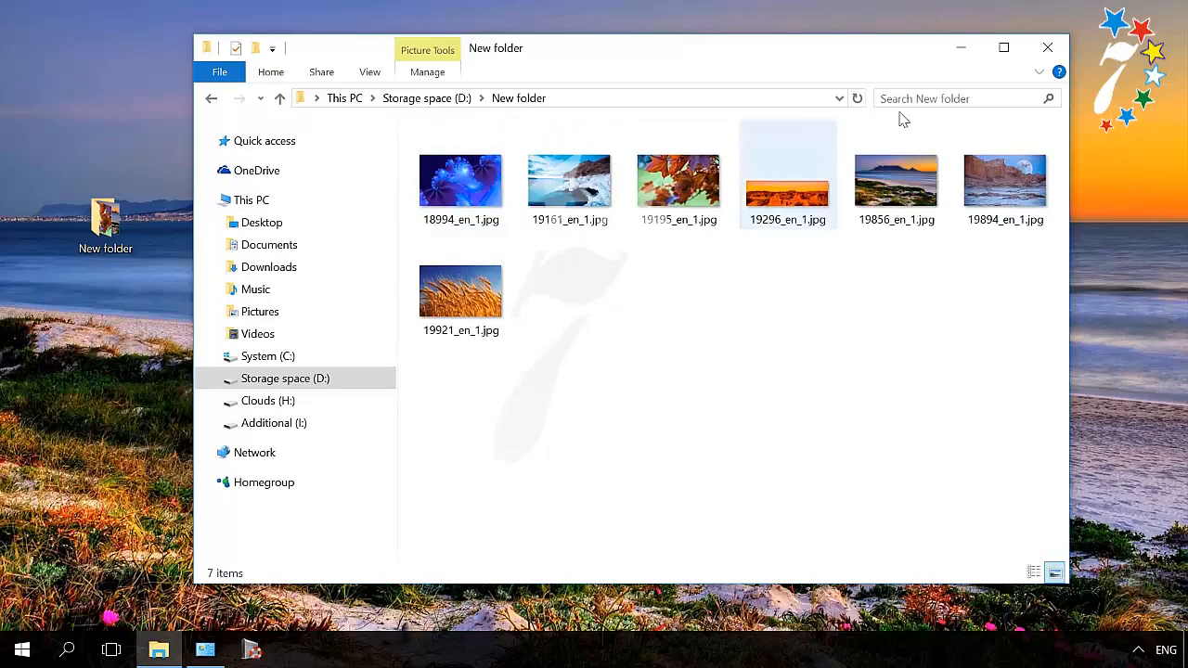
click(958, 46)
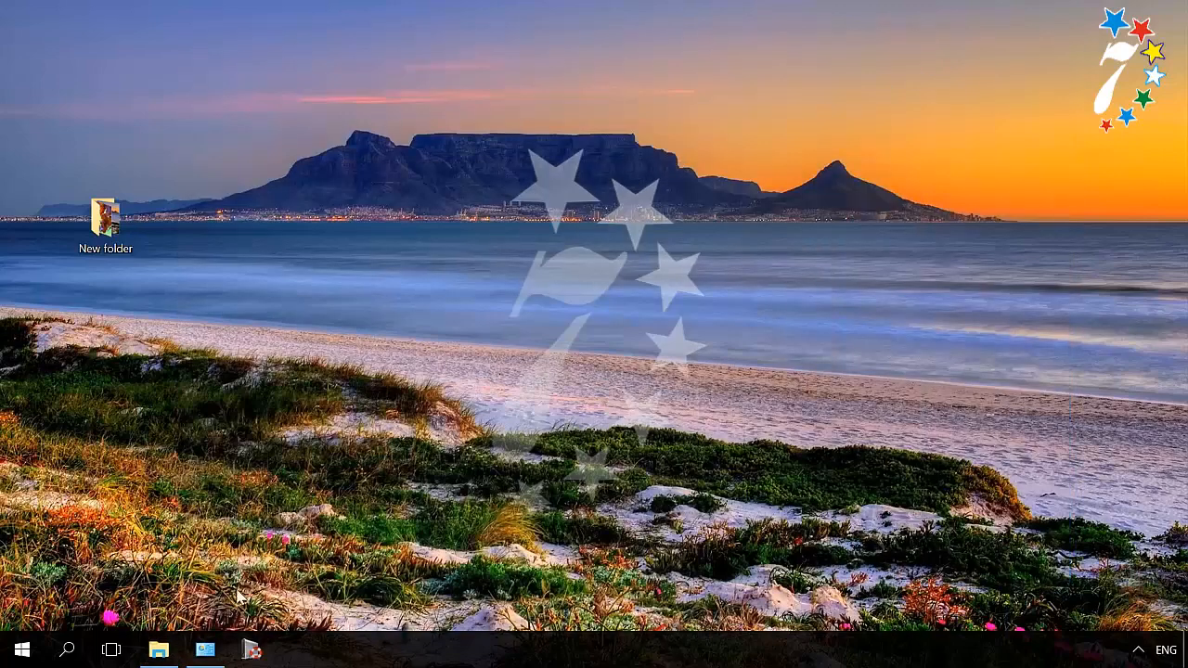
Return to the Storage Spaces window and delete the two-way mirror Storage space (D:).
click(205, 649)
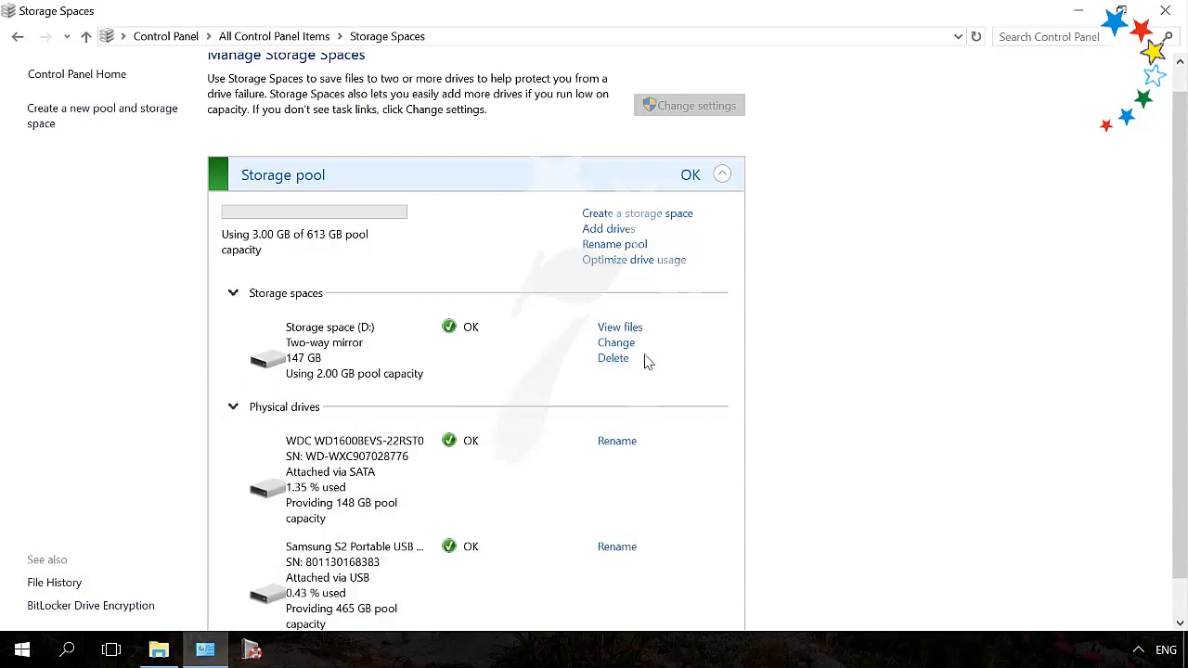
click(613, 358)
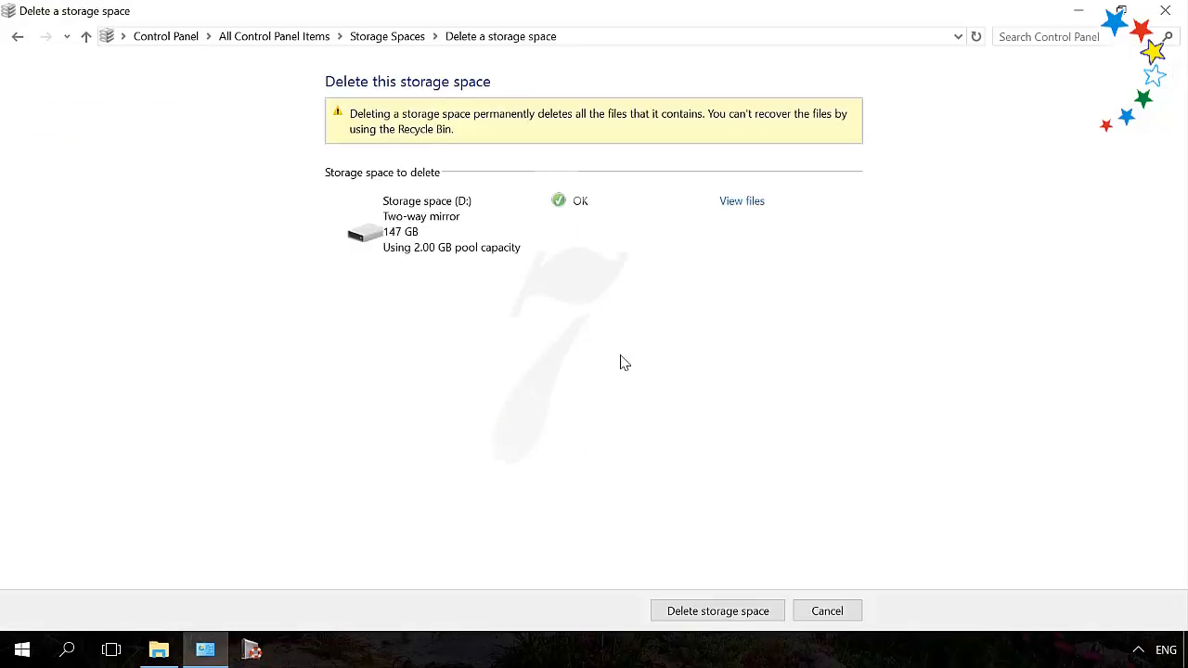
click(687, 610)
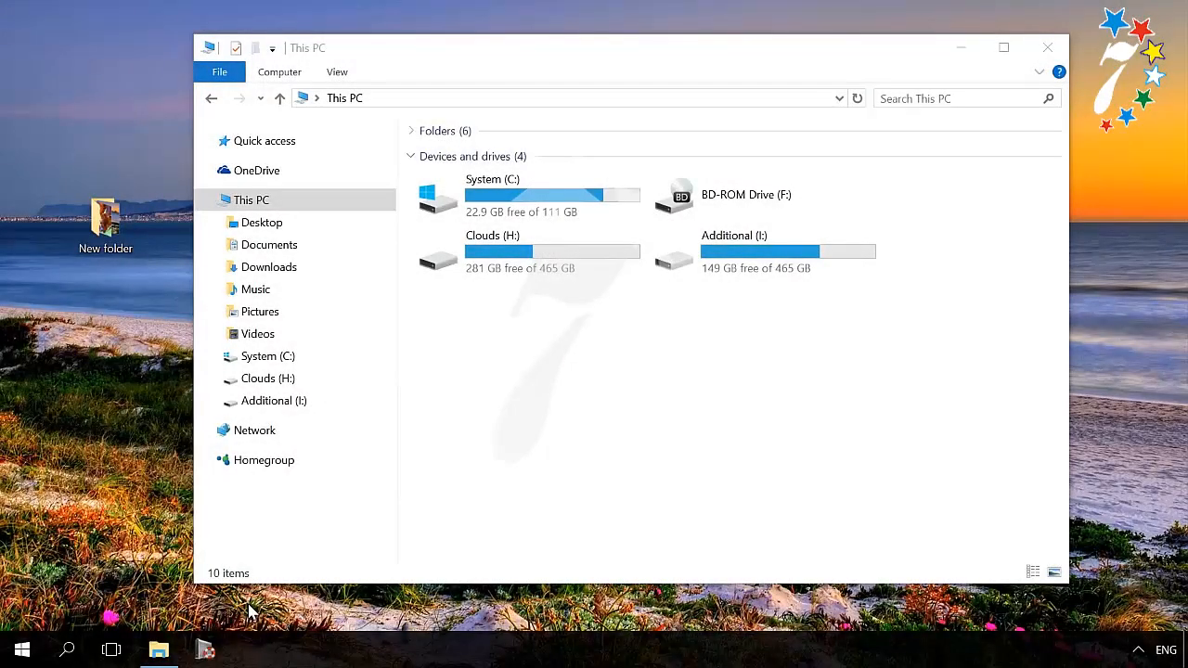
Switch to Hetman Partition Recovery and compare its list of disks with the drives shown in This PC.
click(205, 650)
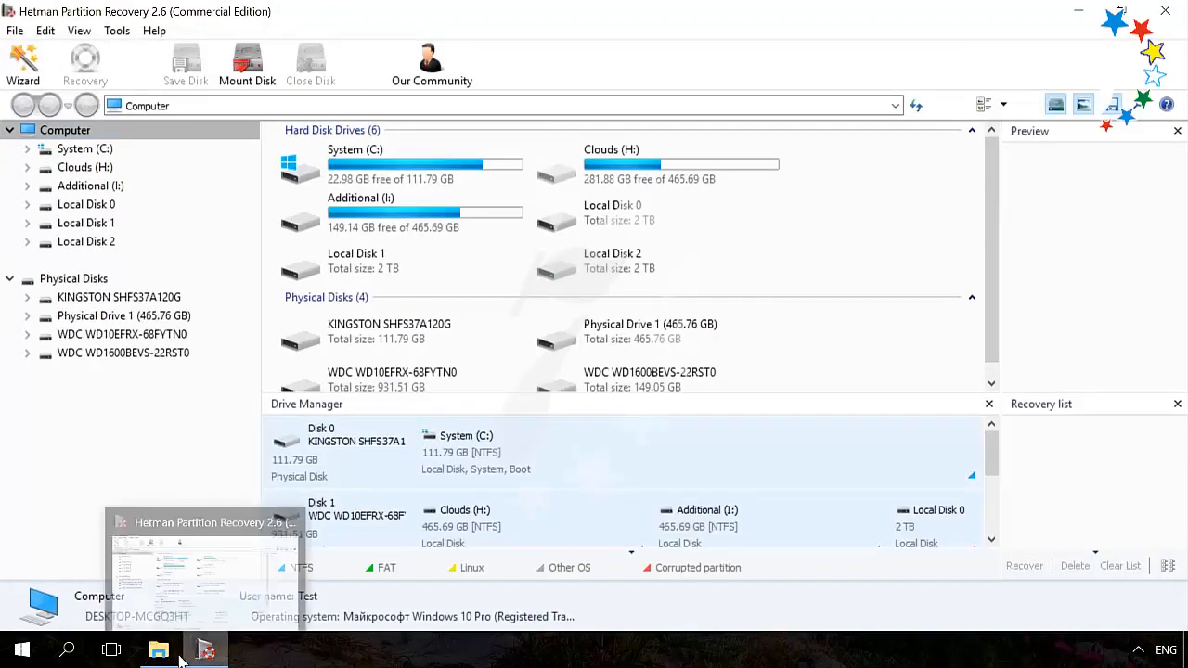
click(159, 650)
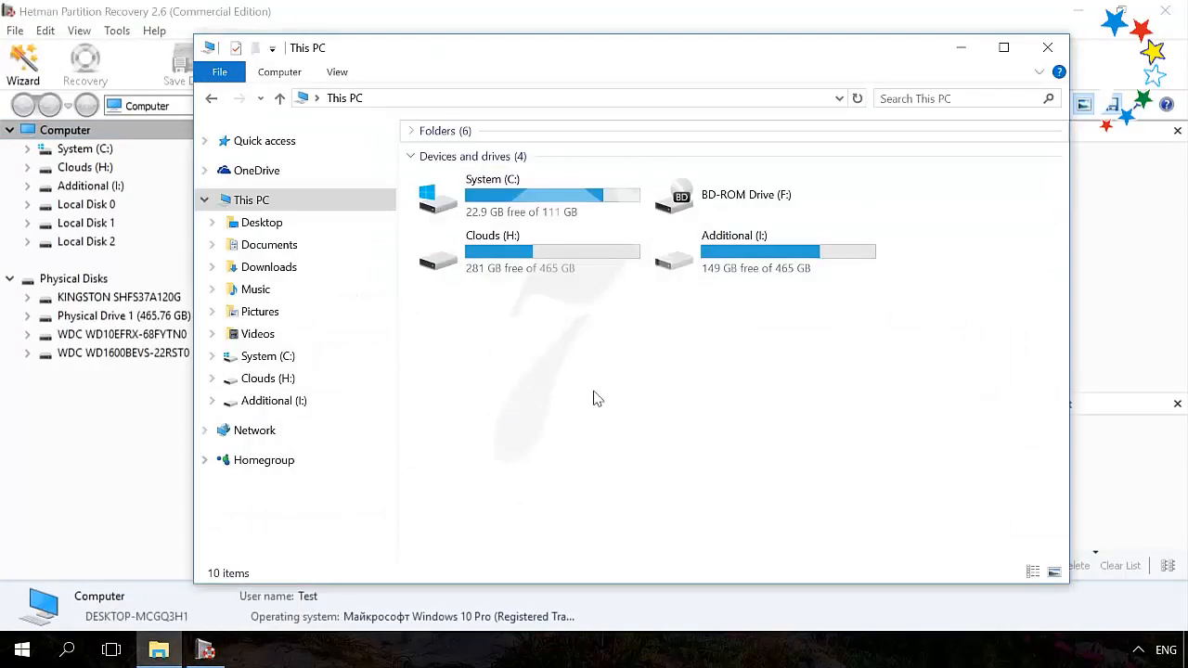
click(125, 478)
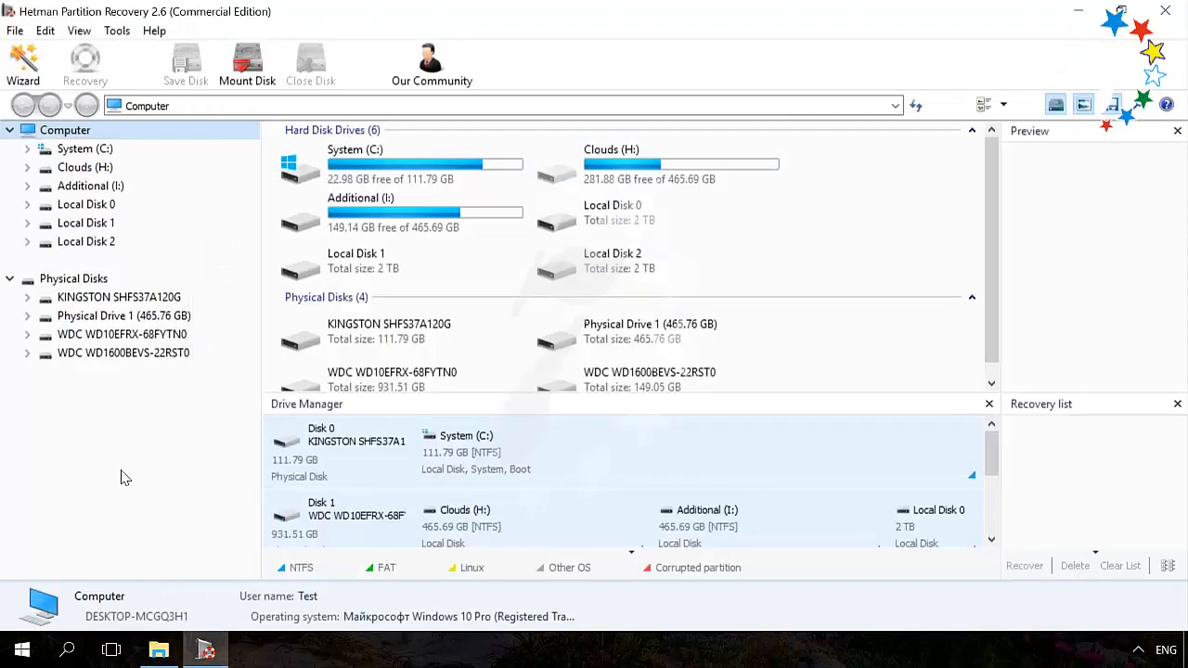
Run a full analysis of the physical disk WDC WD1600BEVS-22RST0, including NTFS, FAT and content-aware analysis.
double_click(136, 360)
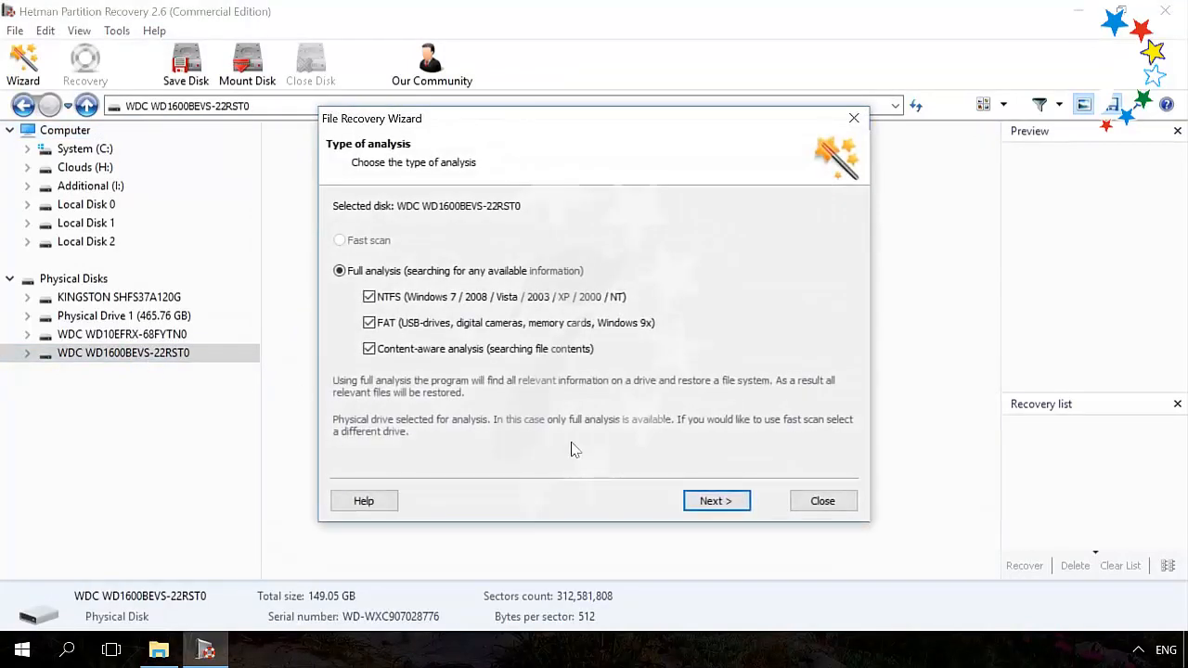
click(709, 504)
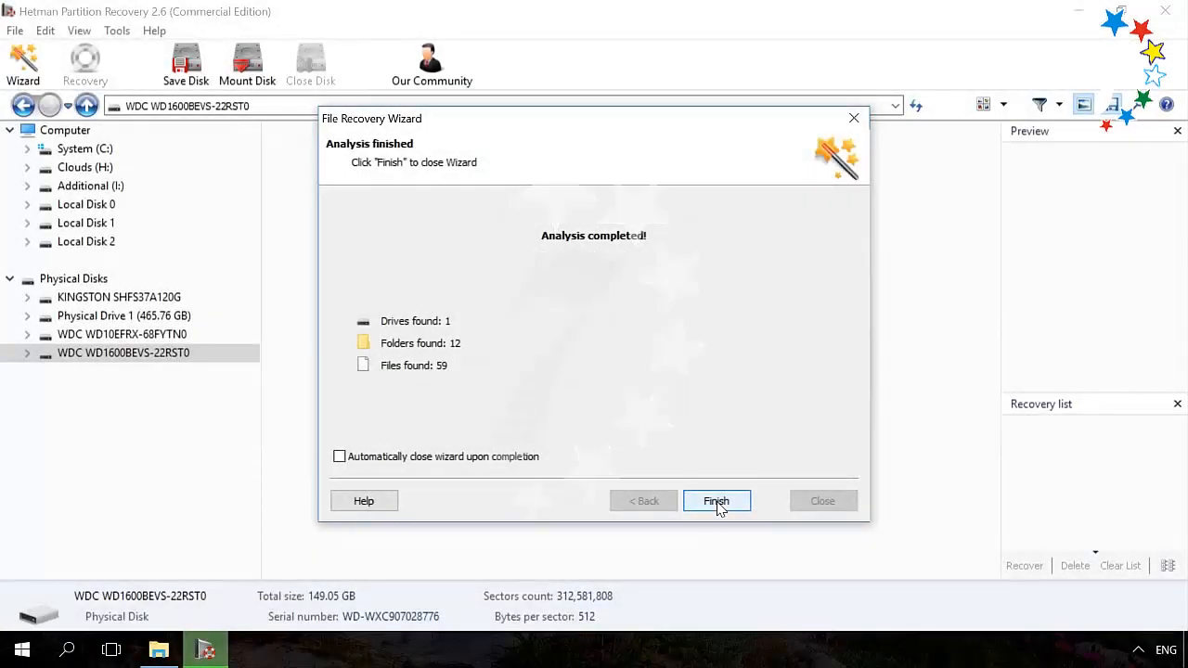
click(717, 505)
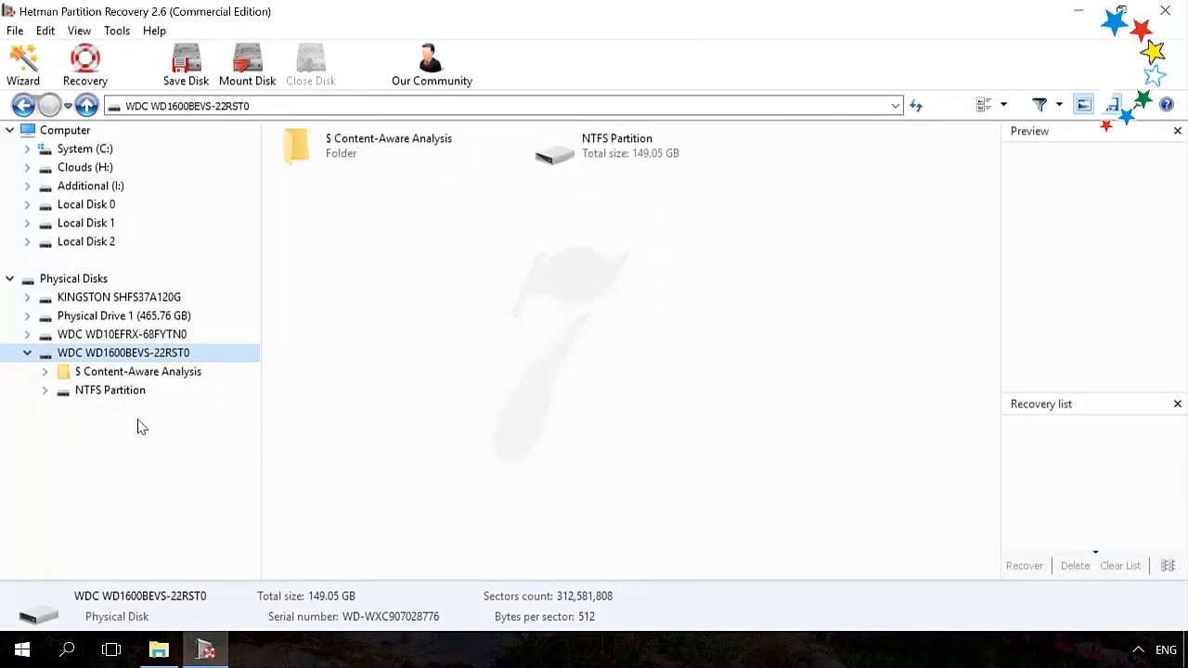
Add the JPG pictures from the NTFS Partition's New folder to the recovery list and check the JPEG Image folder under $ Content-Aware Analysis.
click(93, 399)
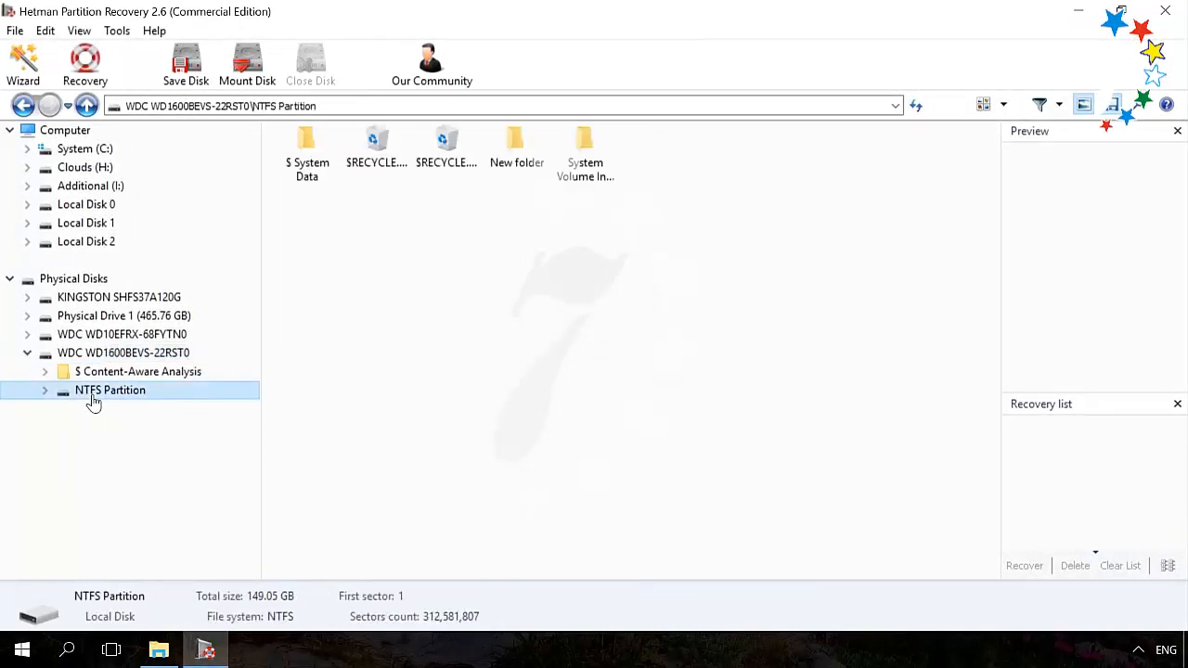
click(108, 465)
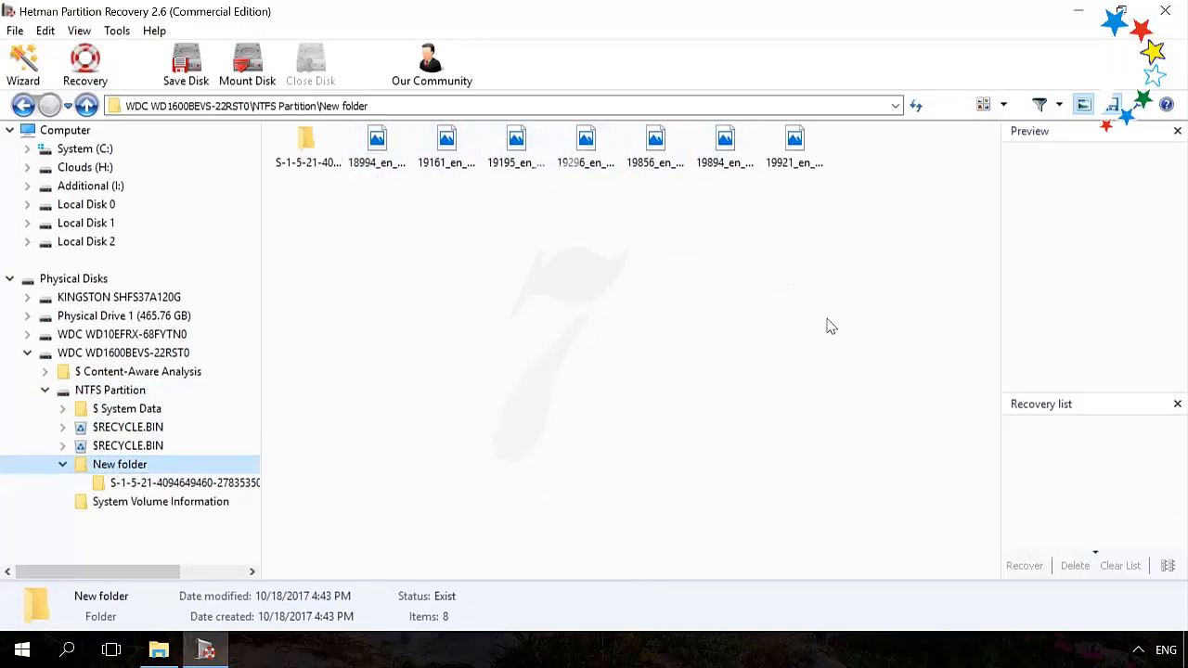
drag(854, 306, 345, 121)
drag(1053, 543, 1077, 475)
click(750, 439)
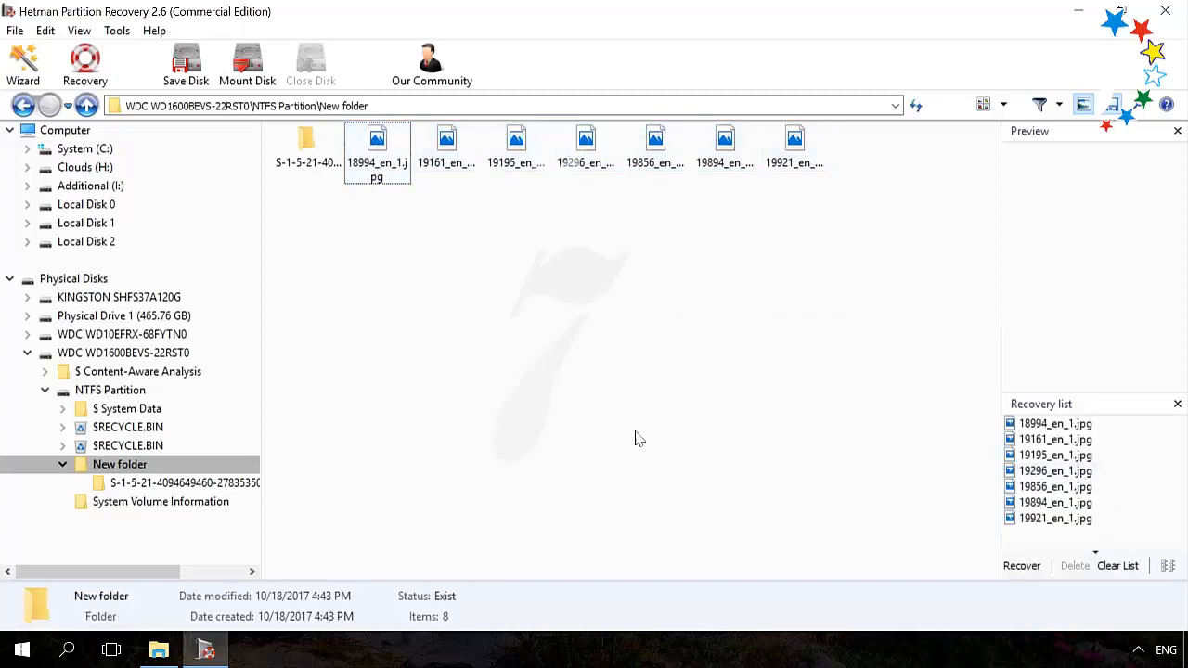
click(46, 372)
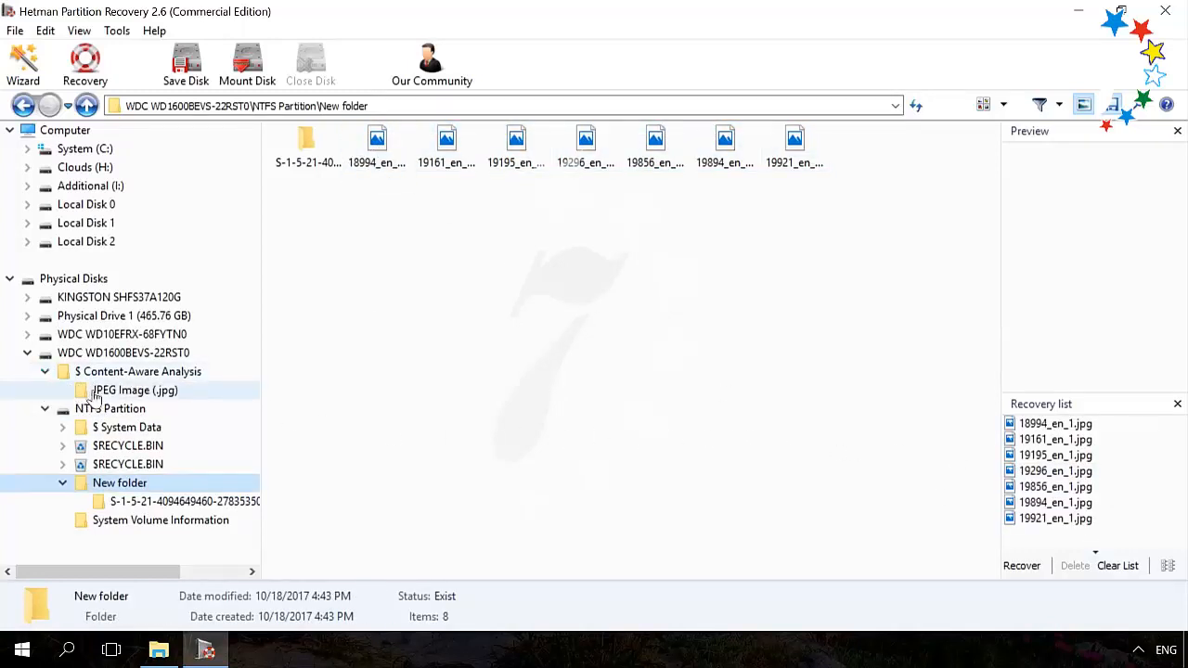
click(130, 390)
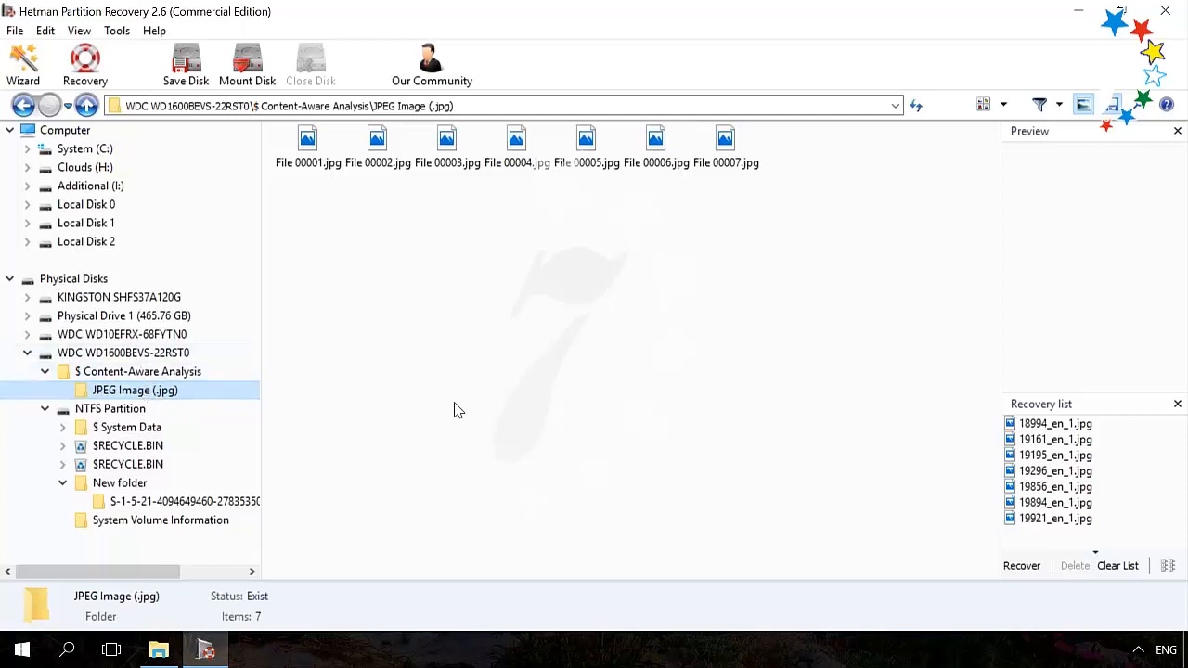
Recover the listed pictures to the hard disk, saving them in a folder named recovery on the desktop.
click(1022, 568)
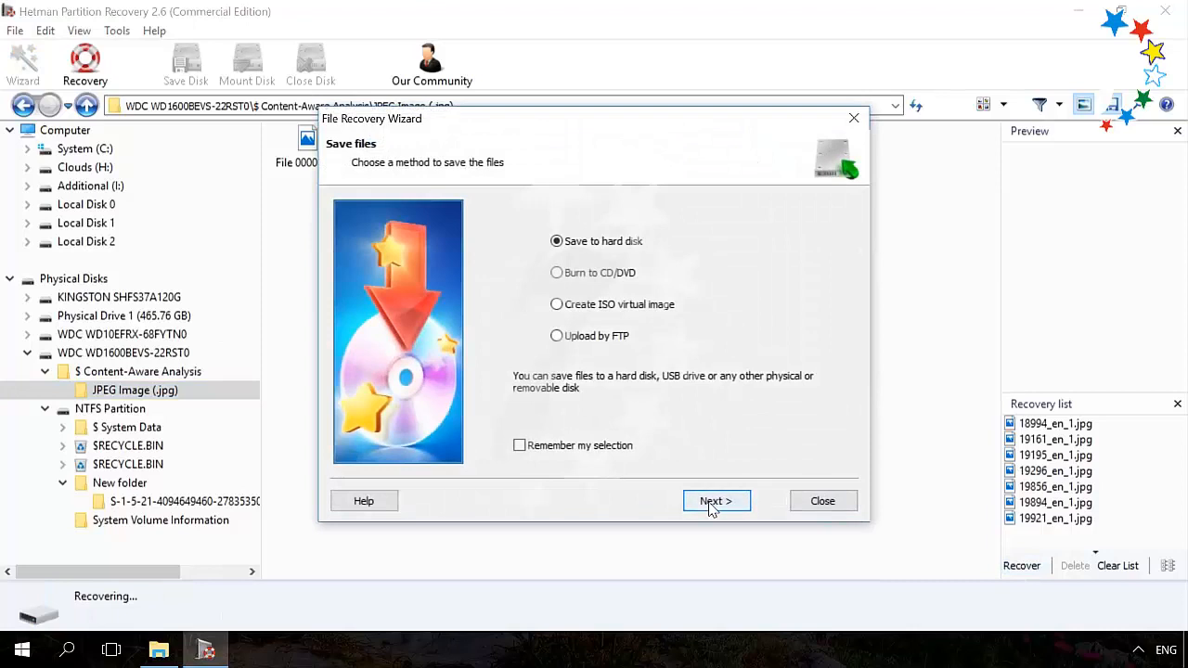
click(711, 502)
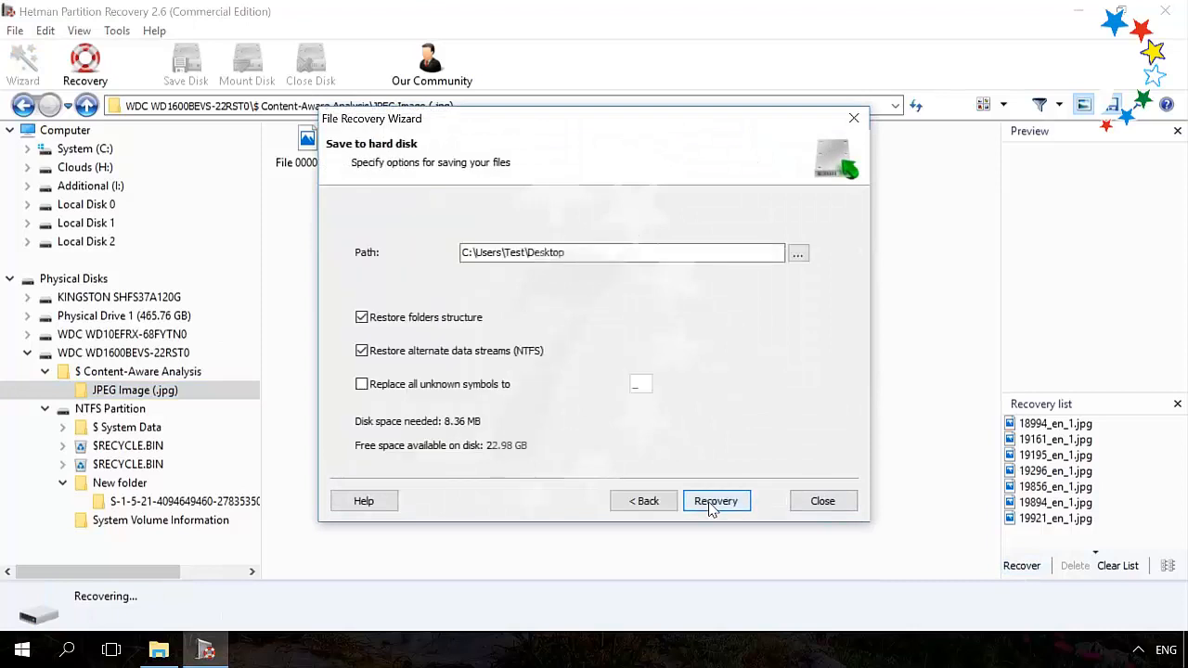
click(604, 251)
text(\)
text(recovery)
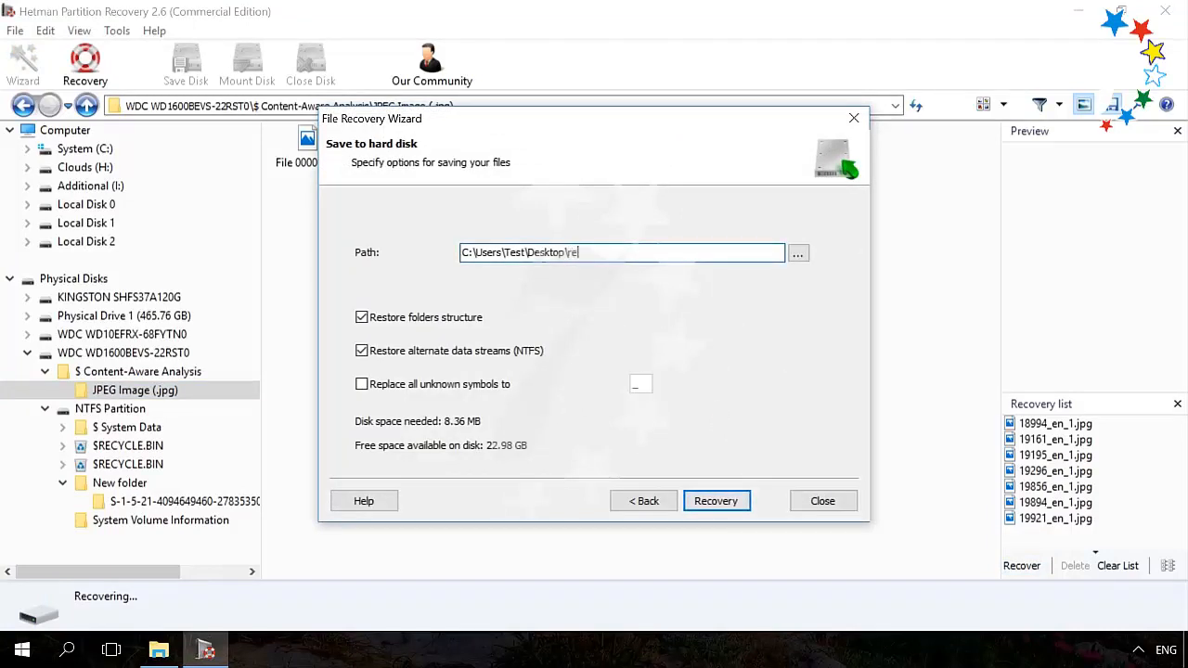
click(715, 501)
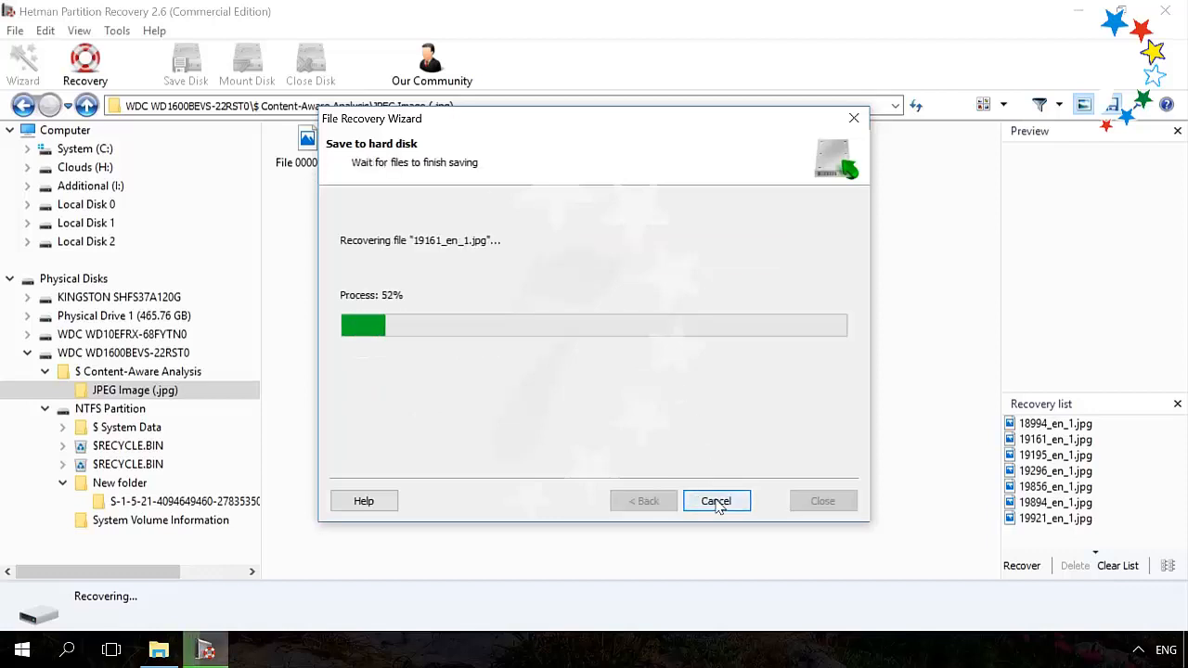
click(715, 502)
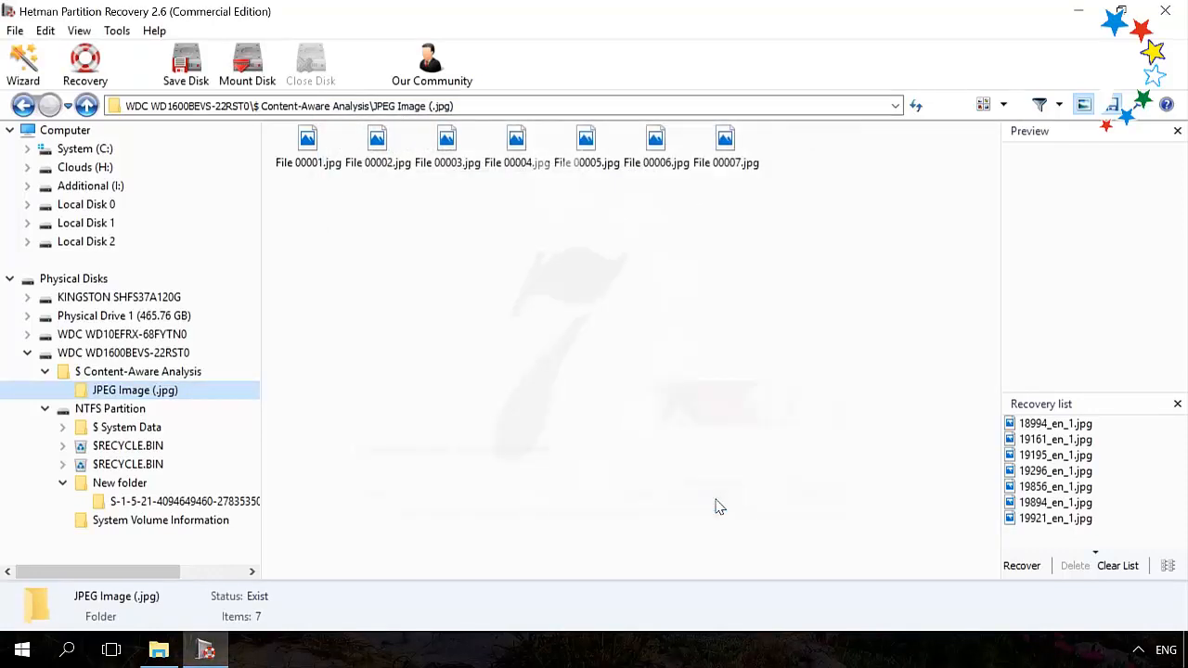
Minimize the open windows and open the recovery folder on the desktop to check the recovered files.
click(1079, 13)
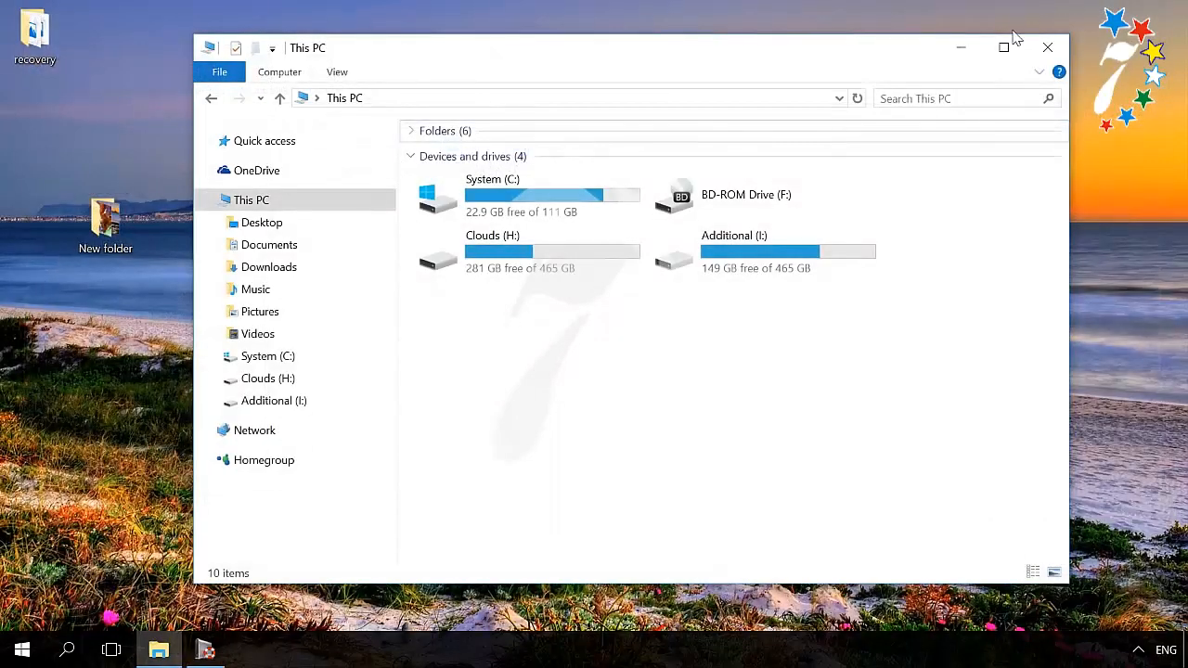
click(959, 46)
double_click(45, 28)
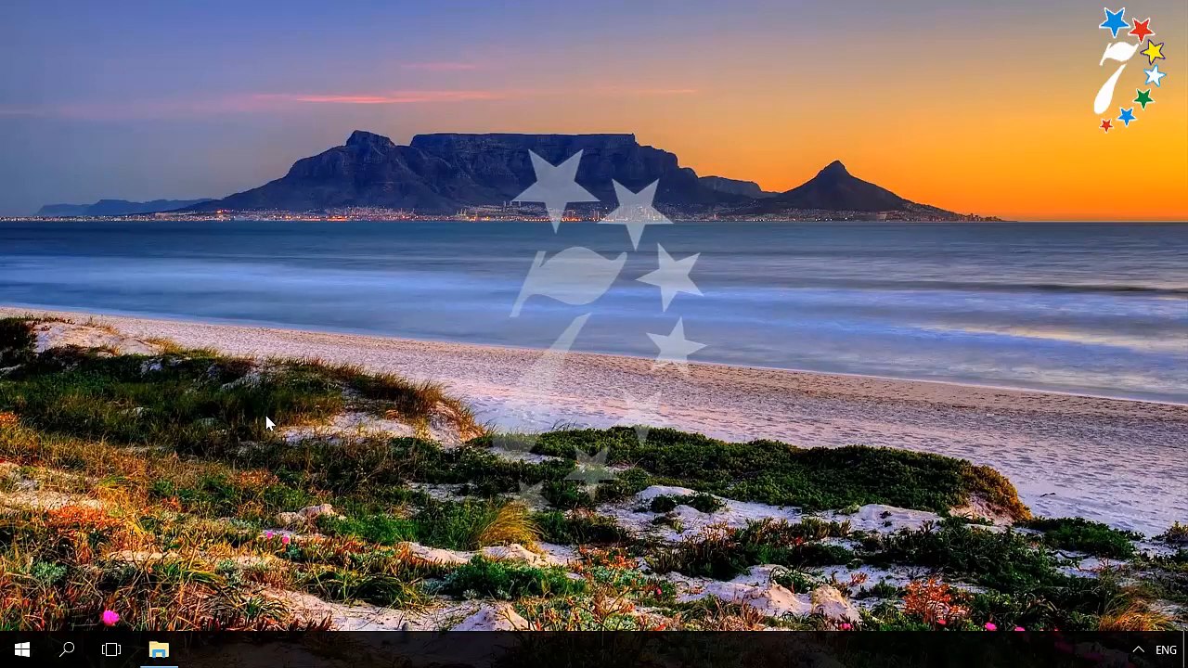
Open Disk Management with an enlarged disk map and delete New Volume (D:) from Disk 3.
right_click(24, 654)
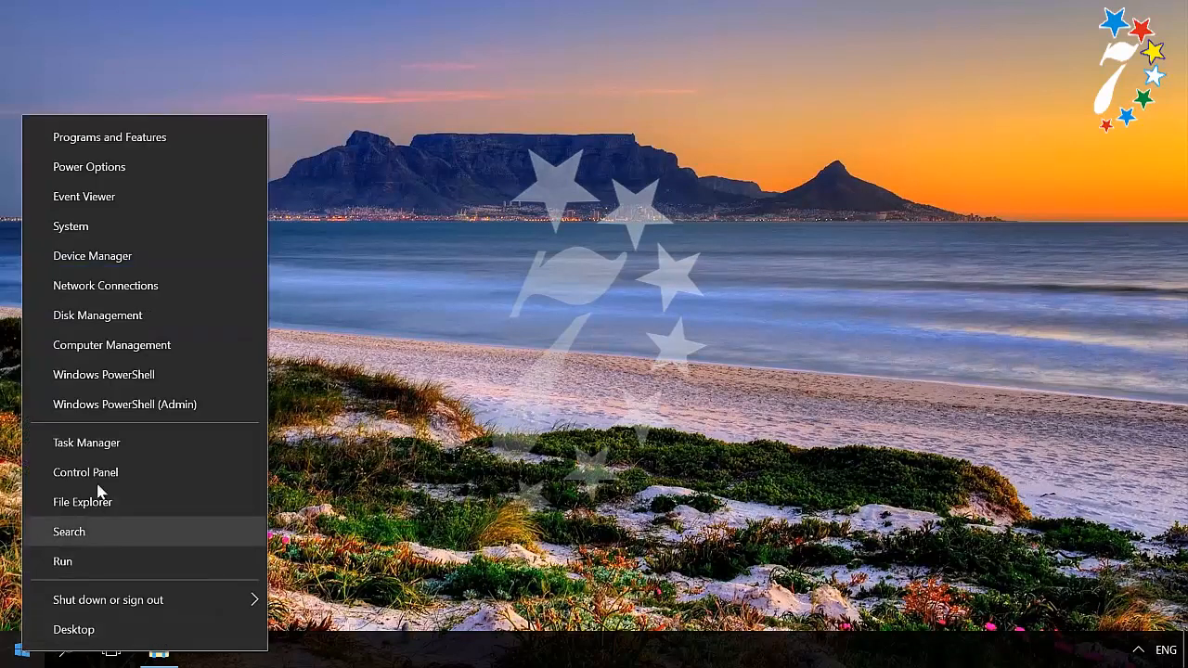
click(105, 316)
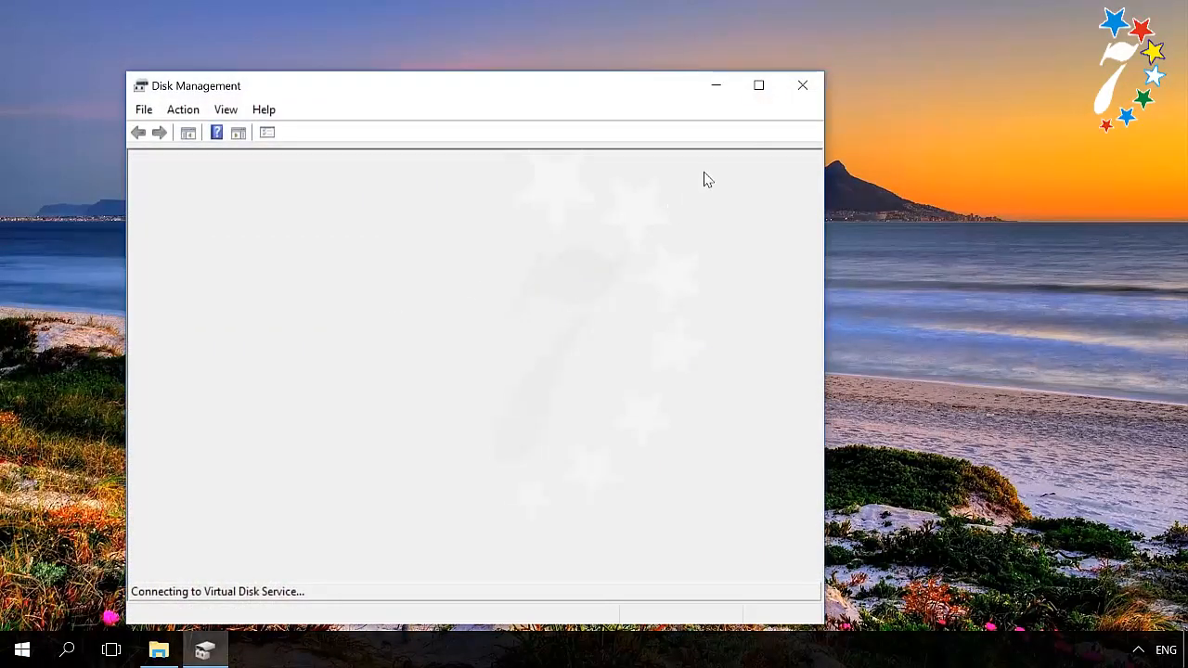
click(758, 85)
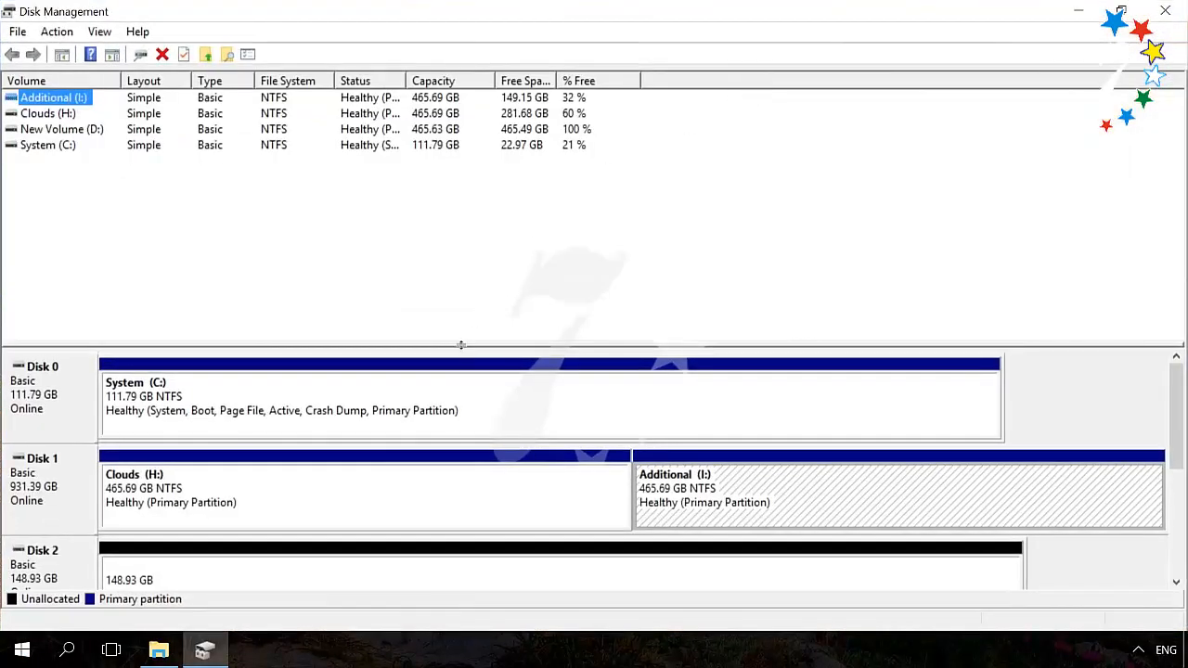
drag(462, 345, 469, 130)
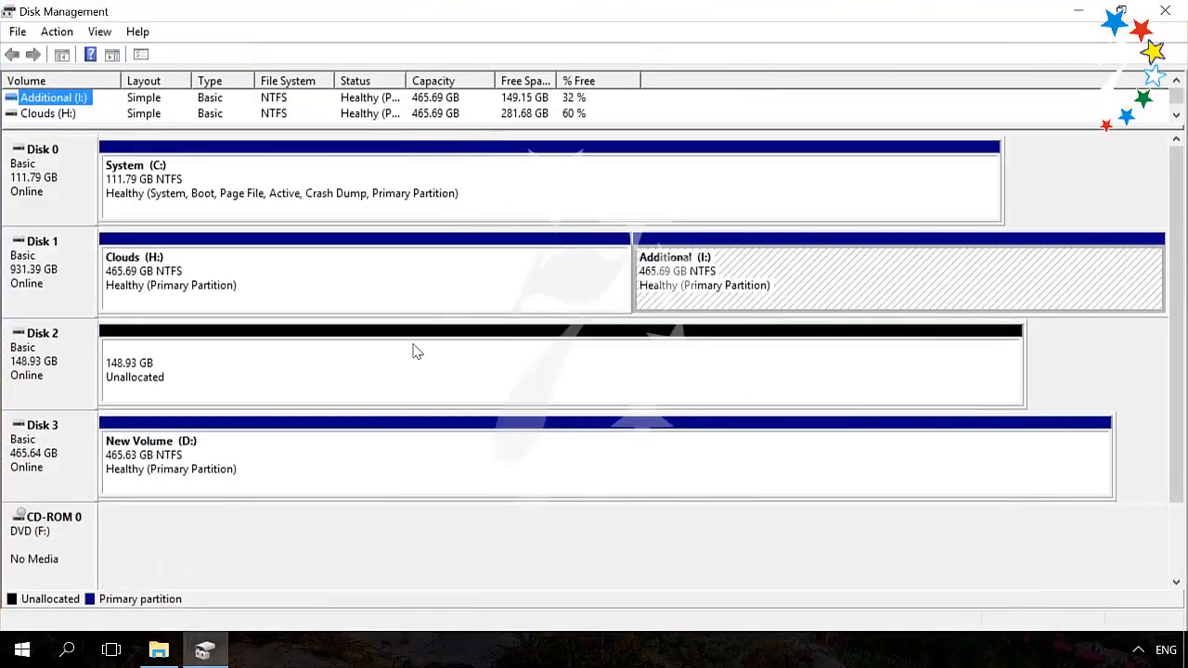
right_click(401, 449)
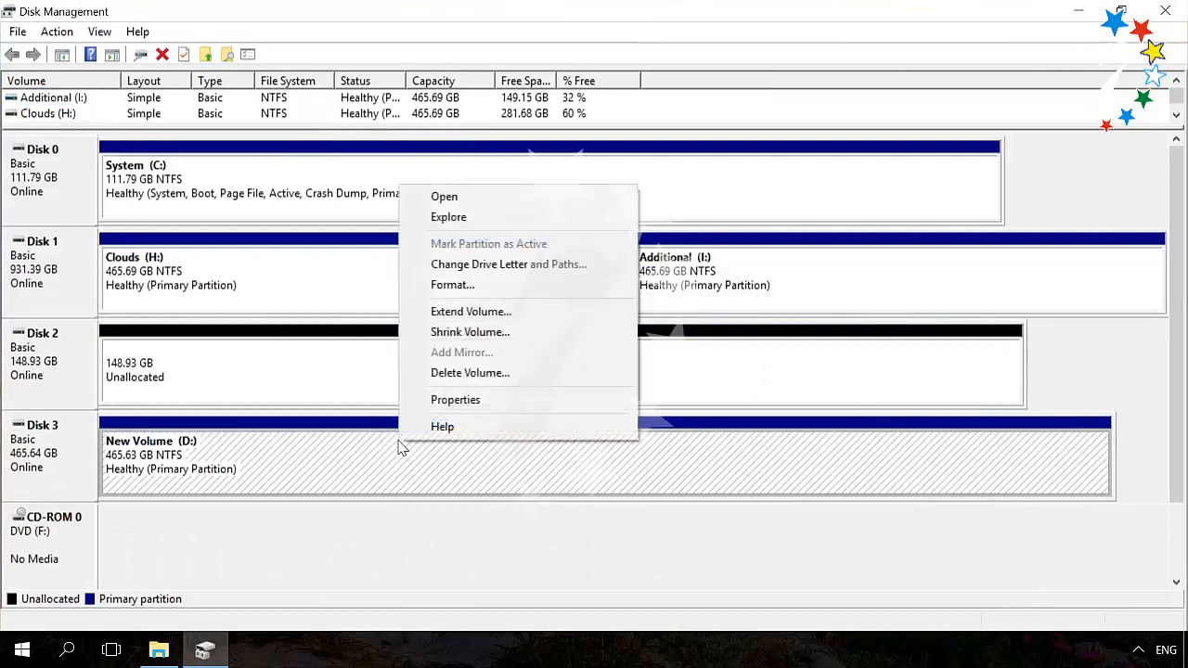
click(468, 373)
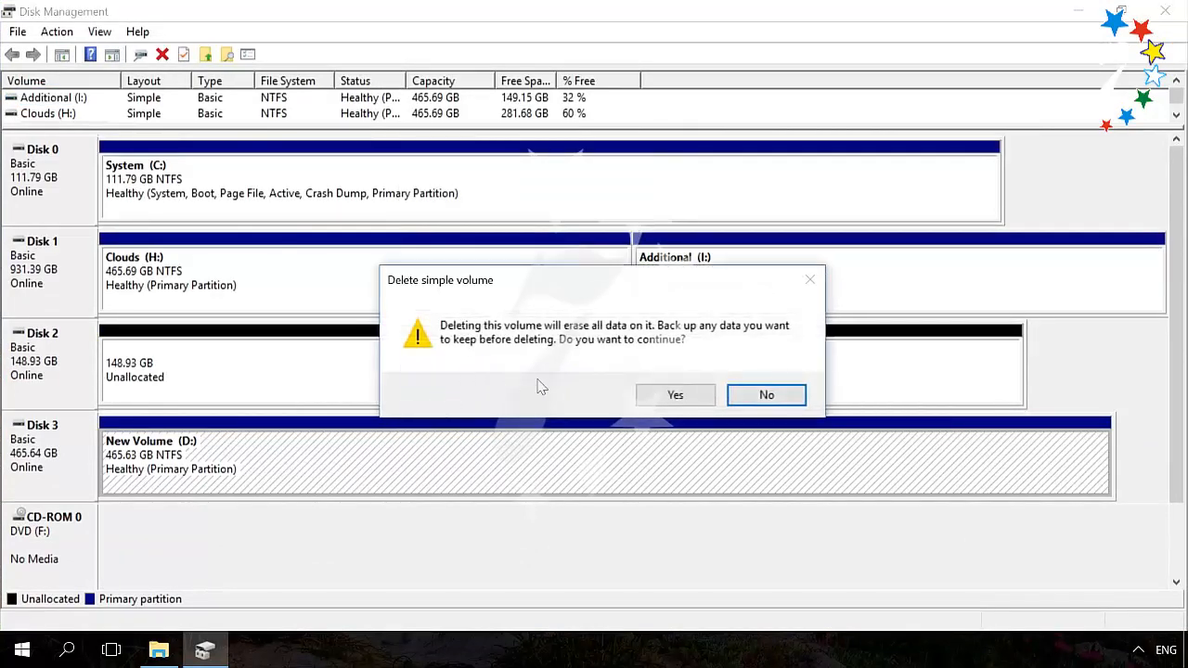
click(675, 396)
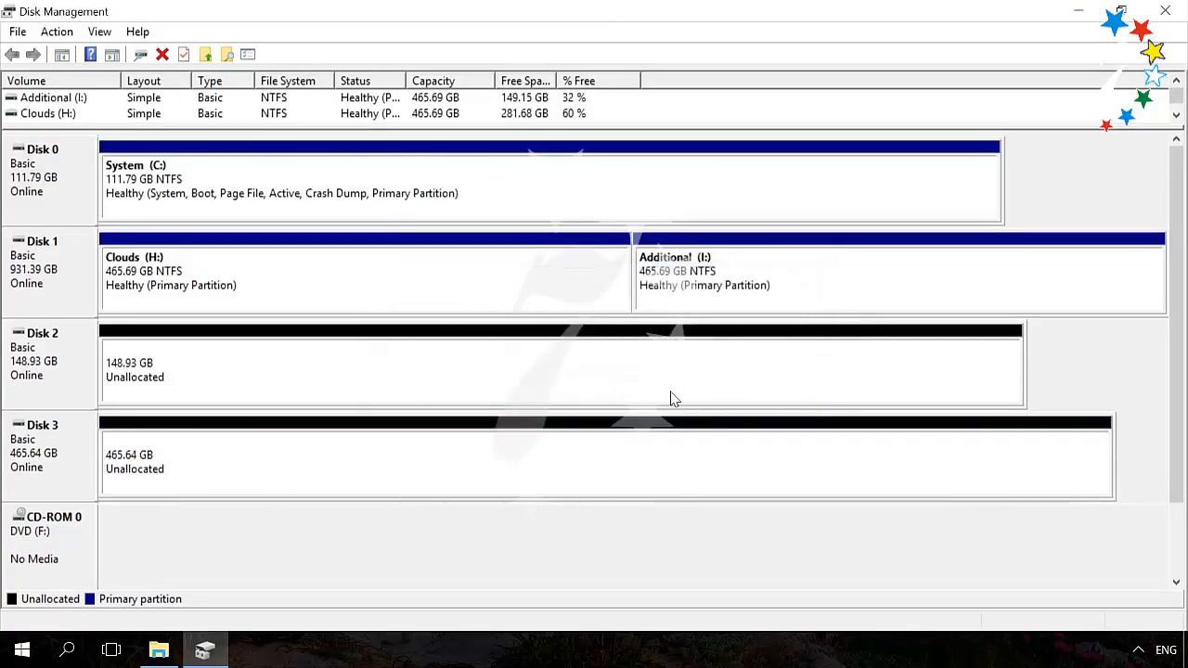
Start a new mirrored volume on Disk 2's unallocated space and add Disk 3 as its second disk.
right_click(570, 368)
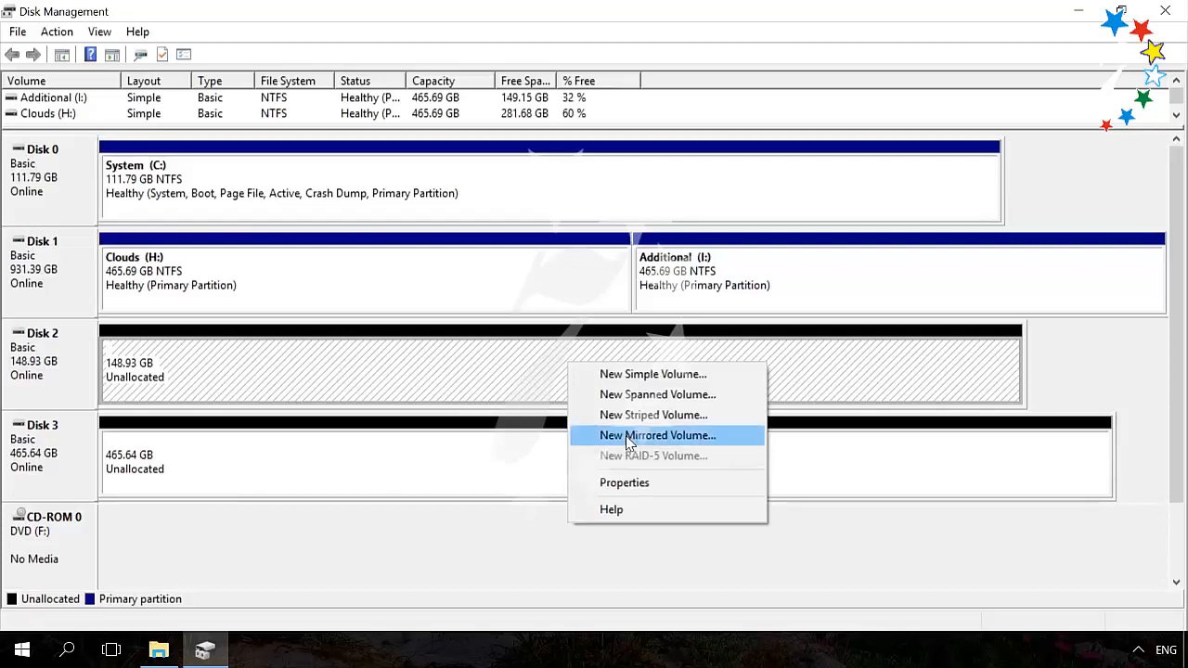
click(648, 435)
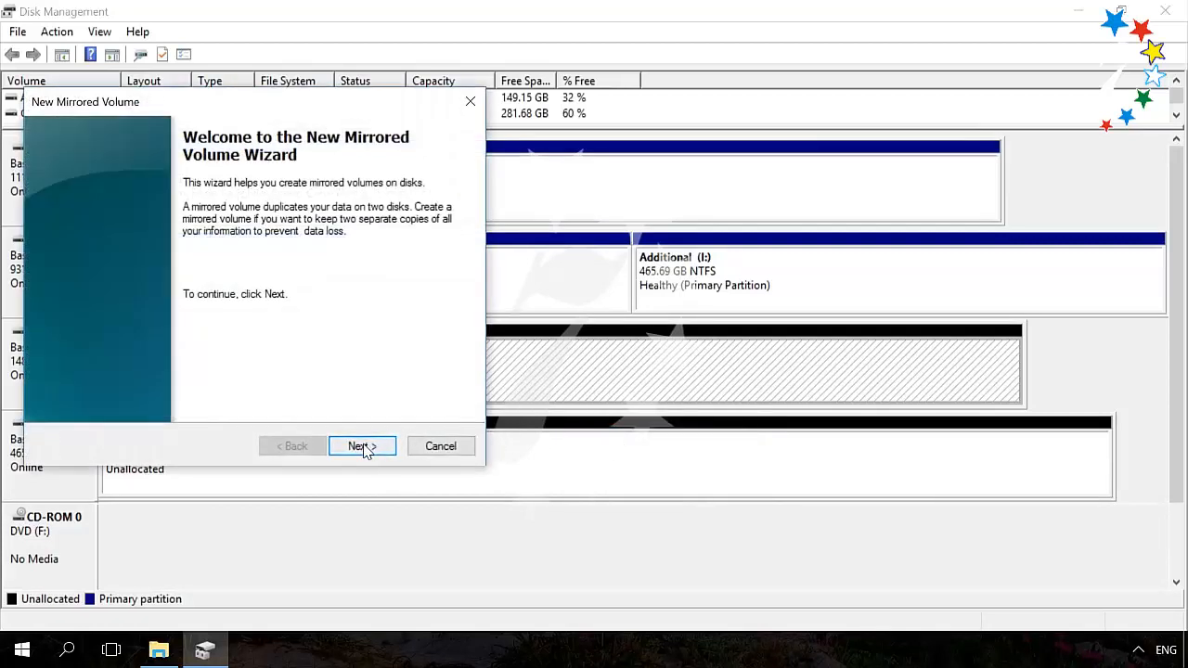
click(362, 446)
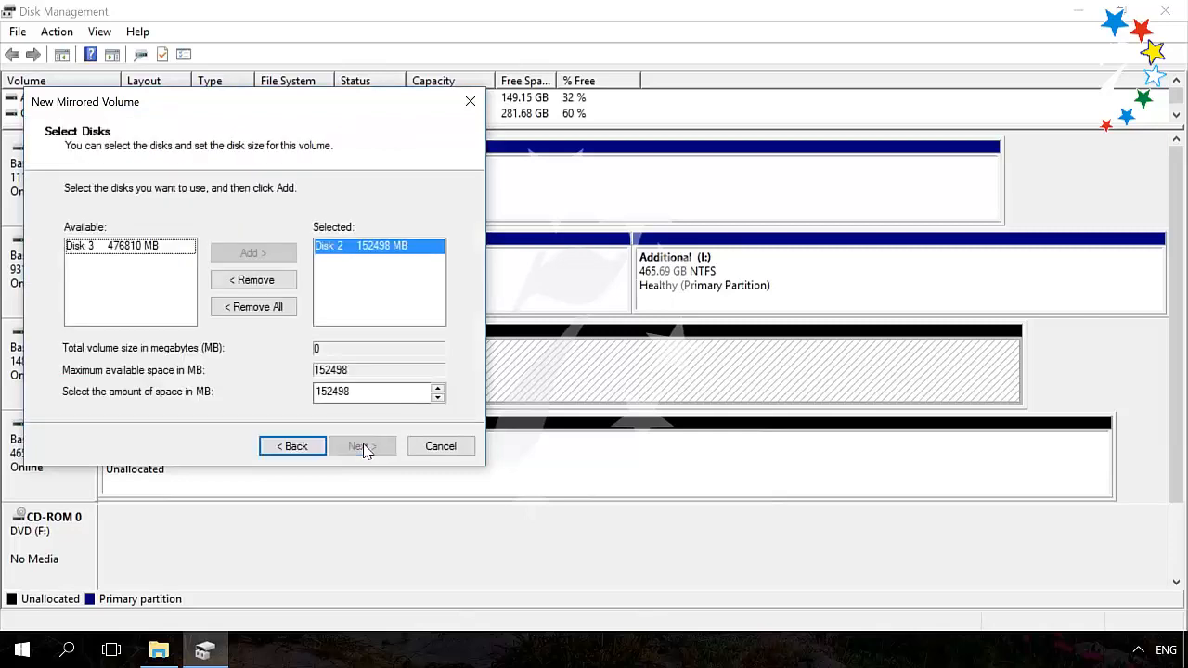
click(144, 244)
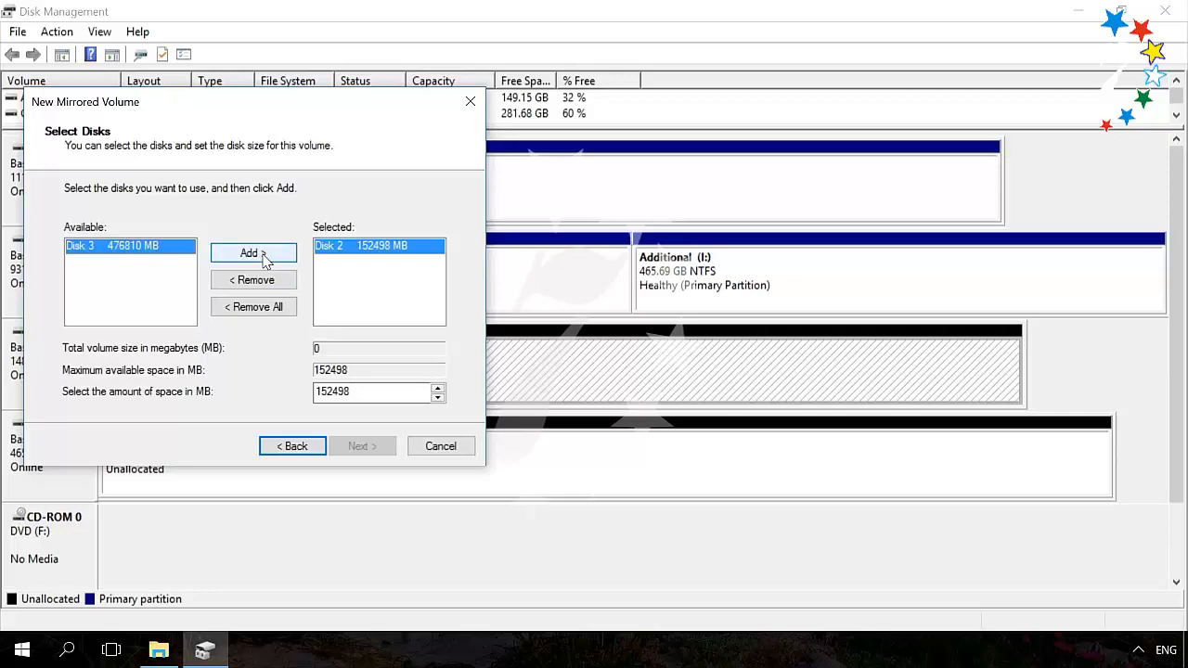
click(264, 254)
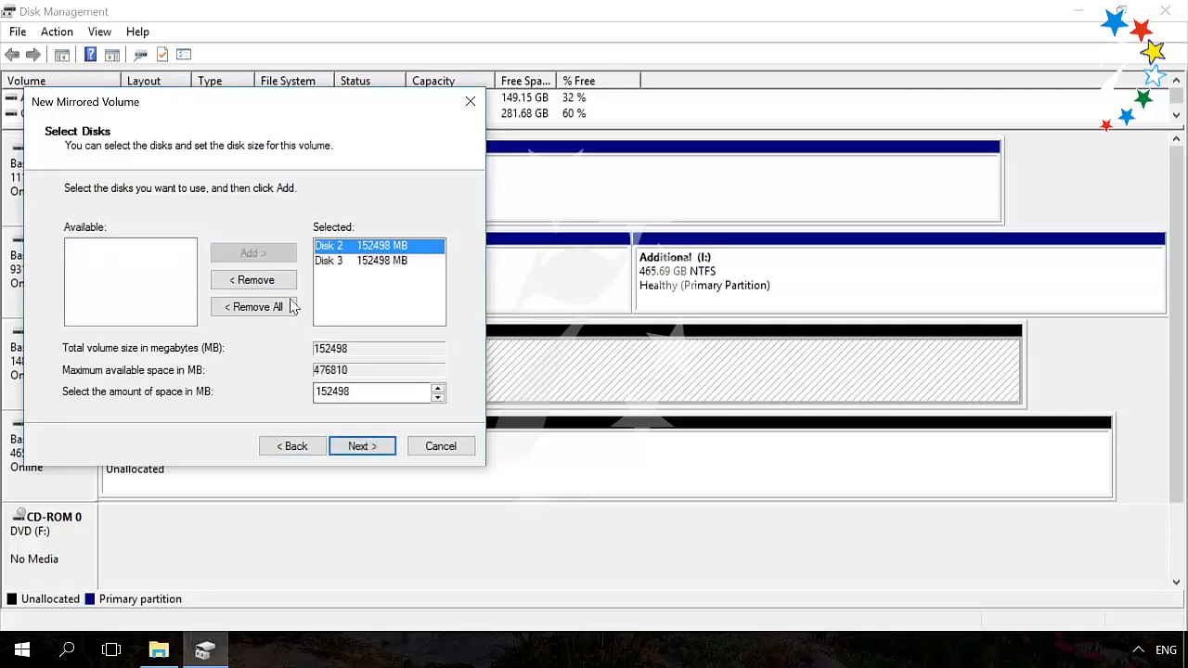
click(362, 446)
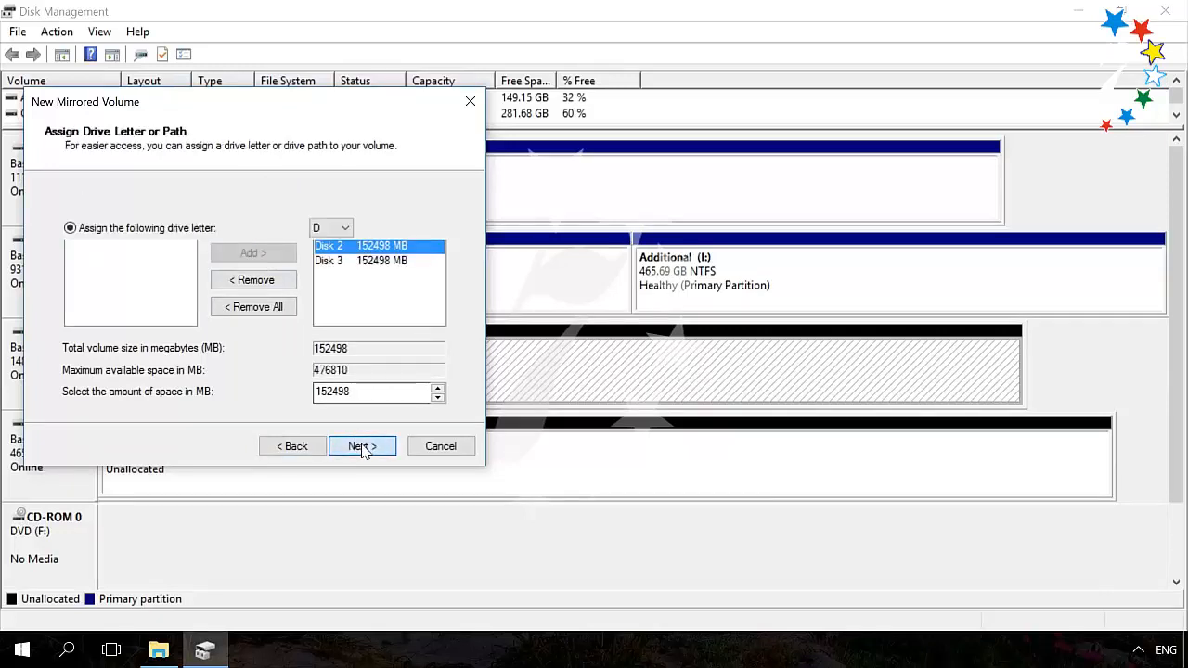
Create the mirrored volume with drive letter D, NTFS and default allocation unit size, accepting the conversion to dynamic disks.
click(331, 229)
click(330, 229)
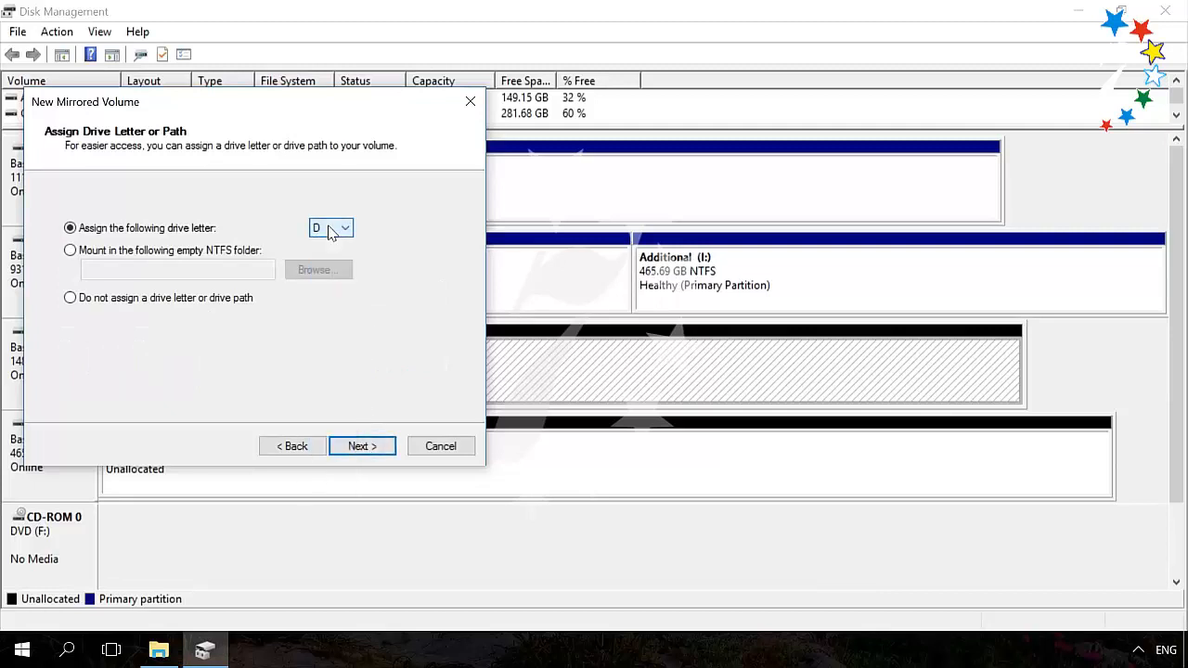
click(375, 446)
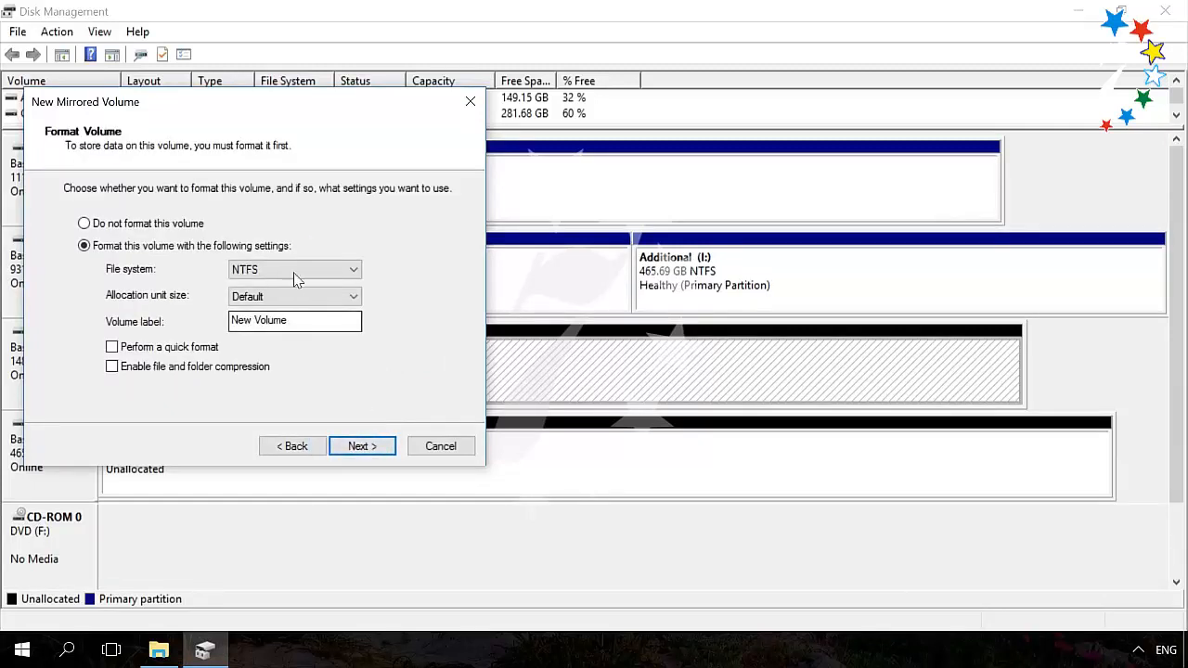
click(362, 446)
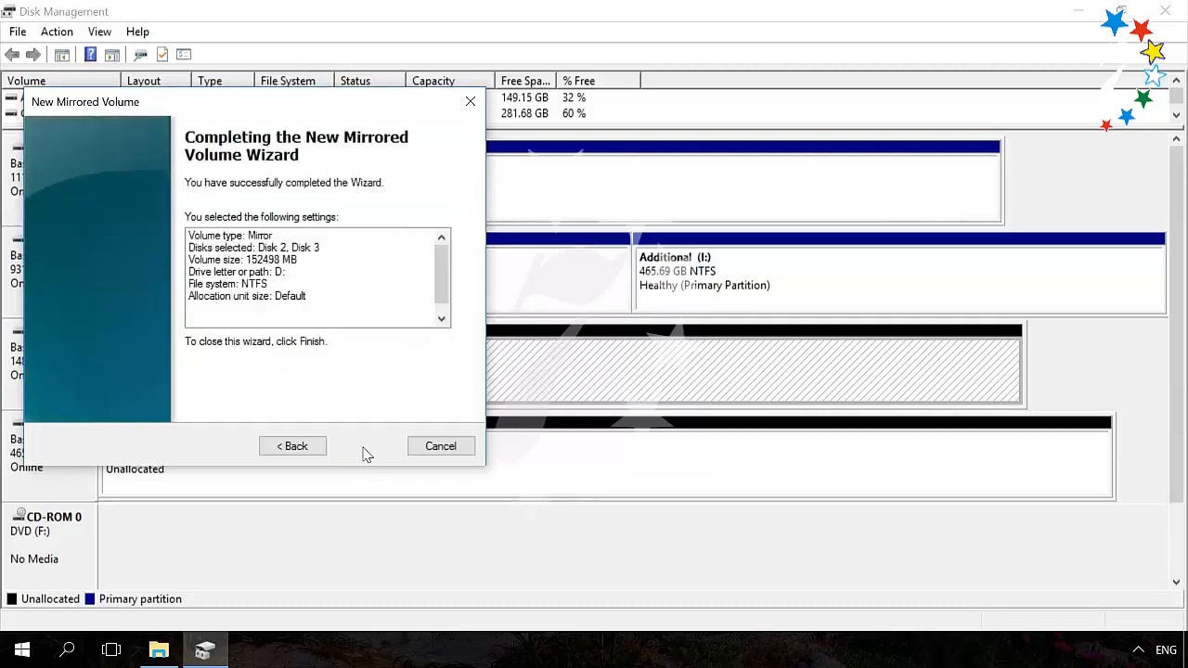
click(367, 449)
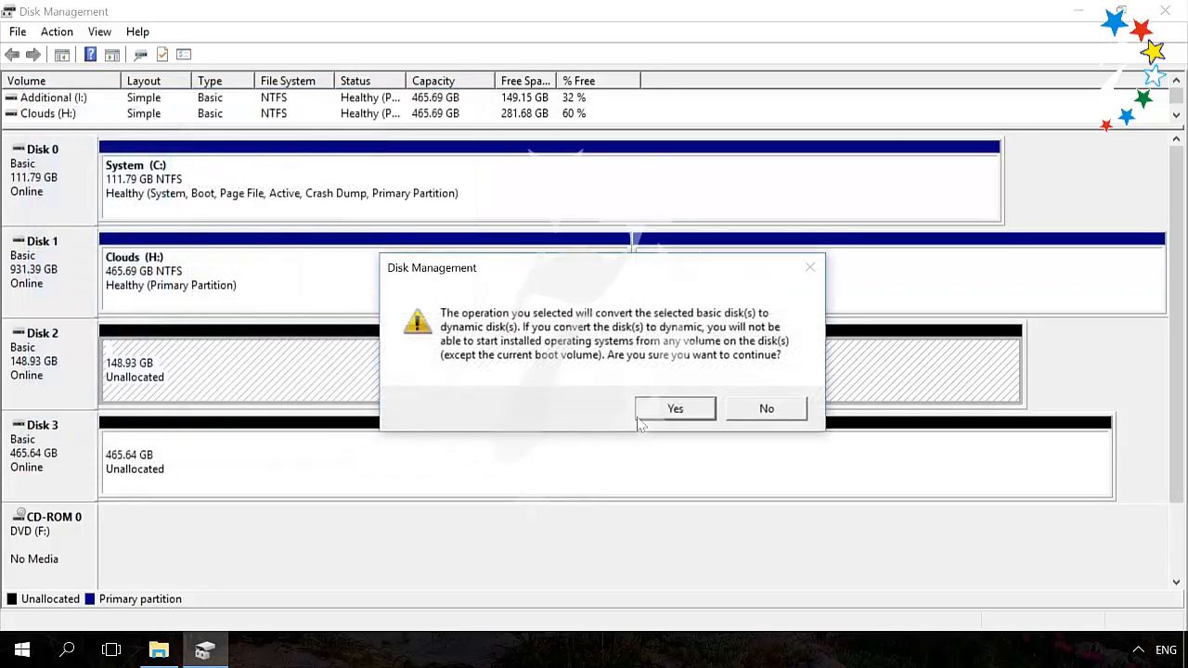
click(661, 410)
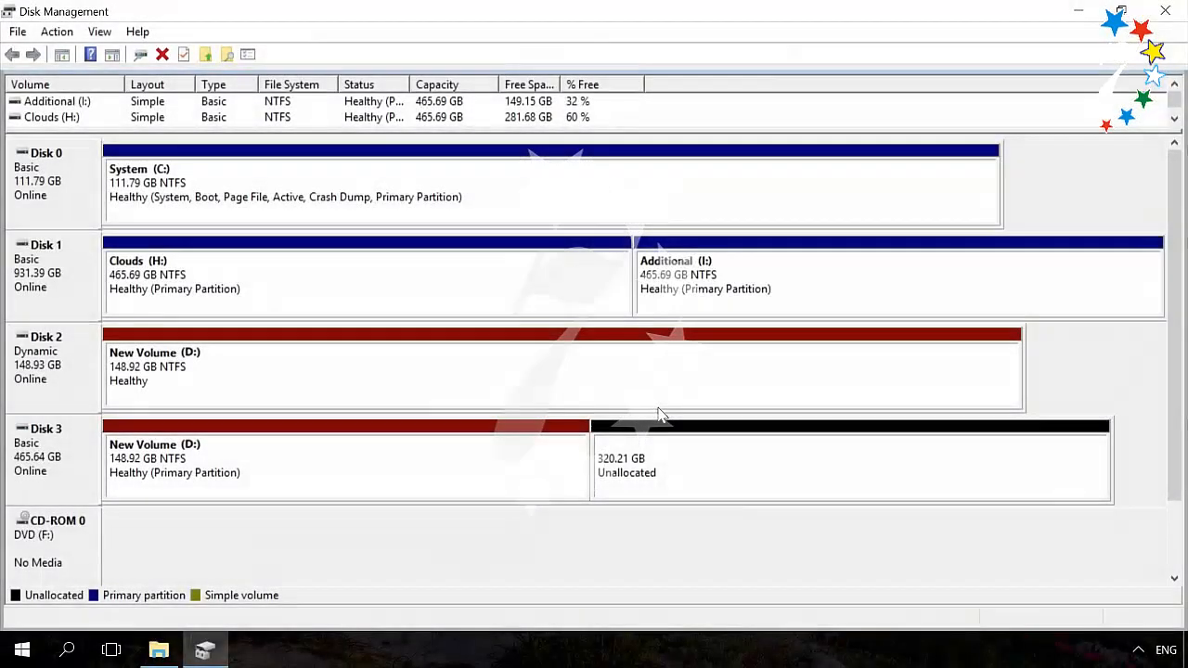